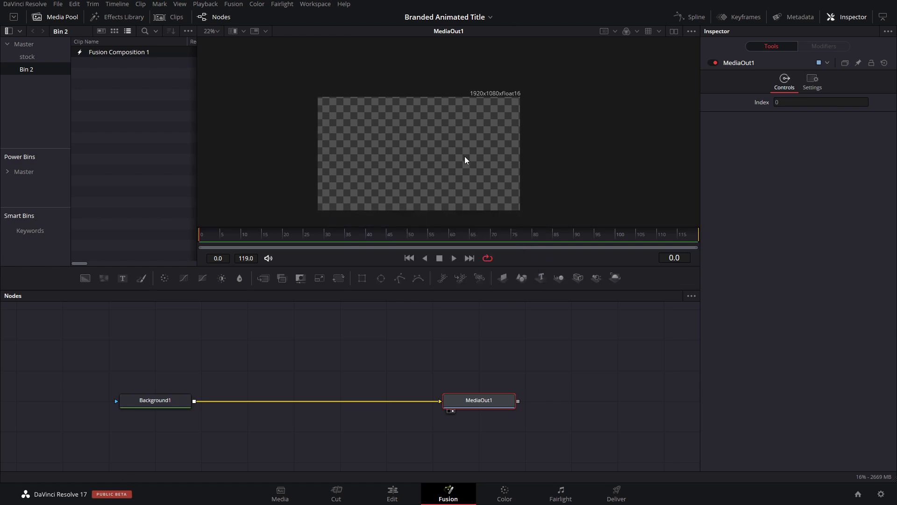
# Add a second Background node and merge it over the output of Background1.
pyautogui.moveTo(465, 156); pyautogui.dragTo(502, 145)
pyautogui.scroll(5, 480, 155)
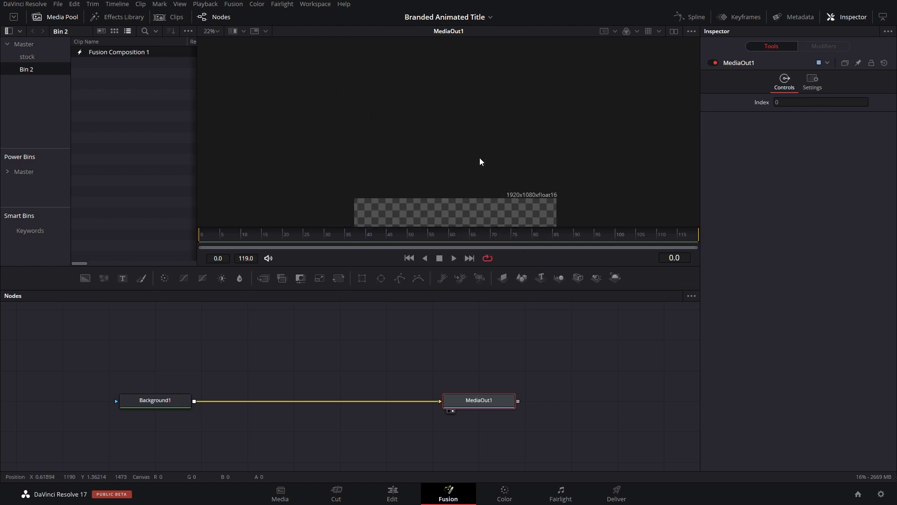
pyautogui.scroll(-3, 480, 161)
pyautogui.scroll(2, 451, 163)
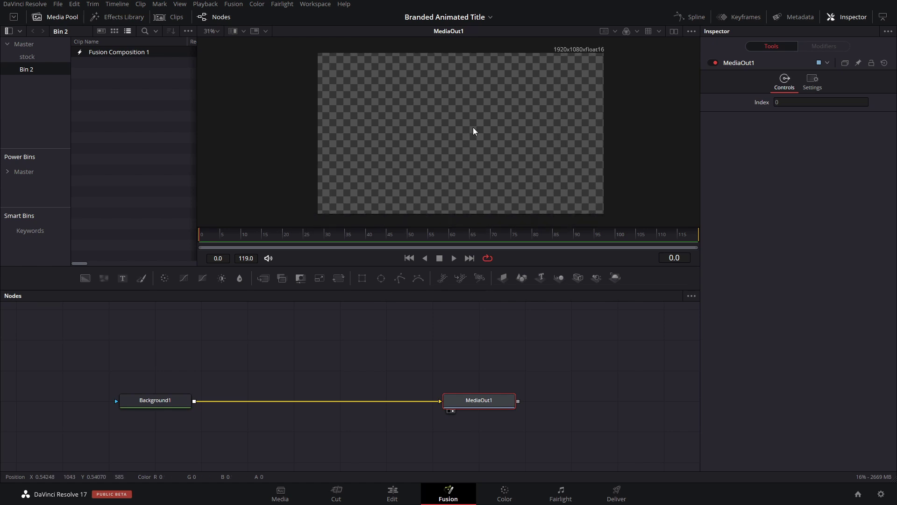
pyautogui.click(165, 398)
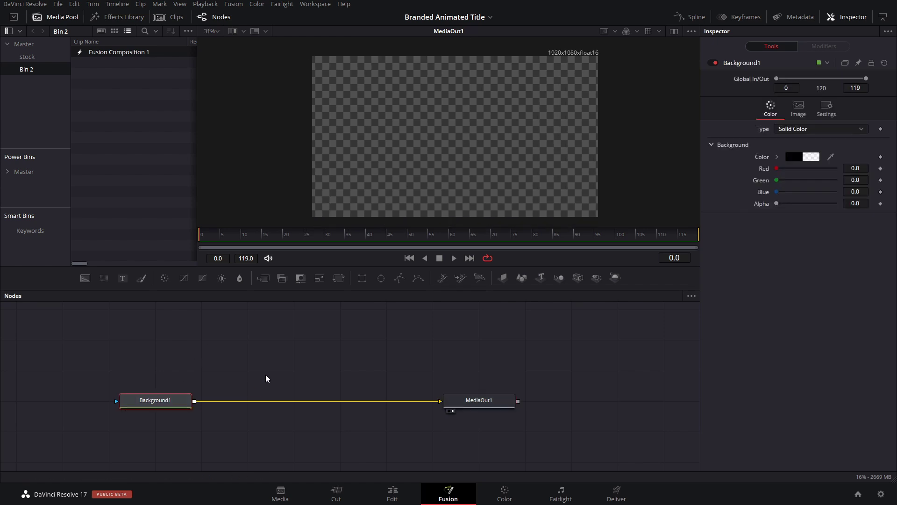
pyautogui.click(123, 376)
pyautogui.click(85, 278)
pyautogui.moveTo(126, 366); pyautogui.dragTo(193, 401)
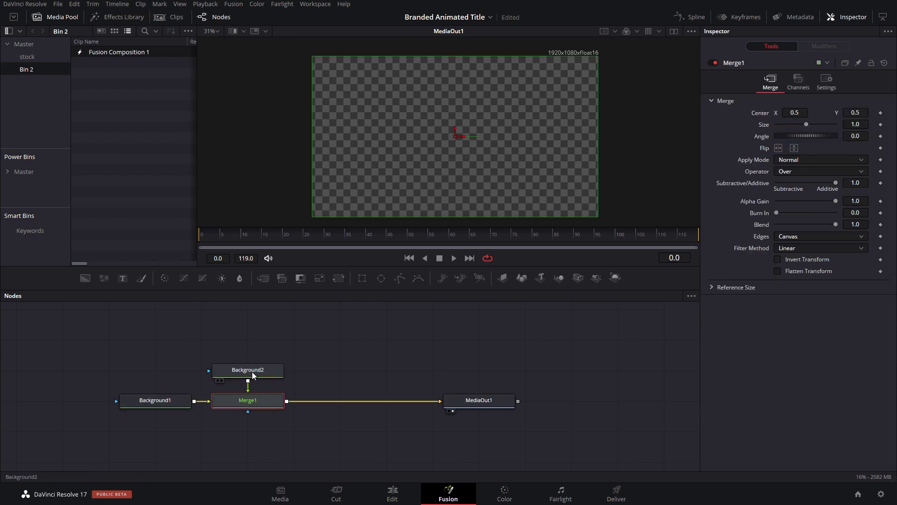
# Mask Background2 with an Ellipse outline about 0.134 wide and high, with Solid off and a border width of about 0.0126.
pyautogui.click(251, 374)
pyautogui.click(380, 278)
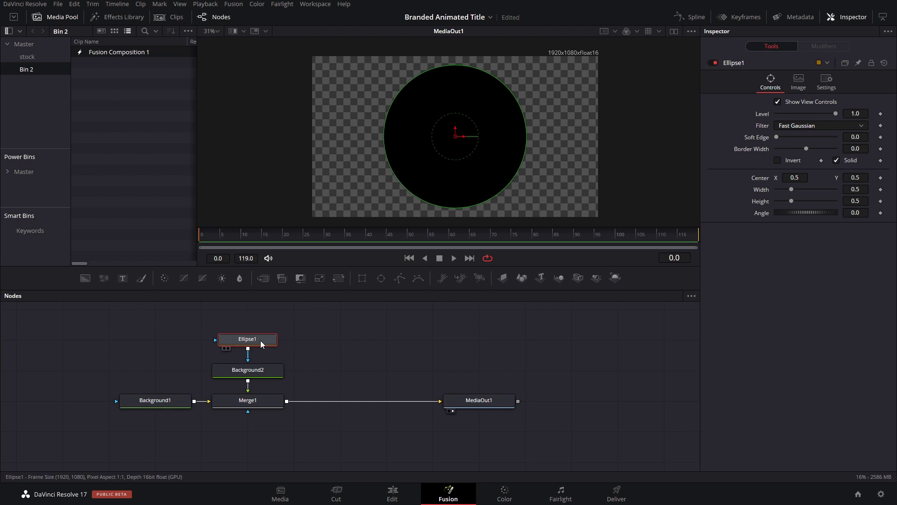
pyautogui.moveTo(504, 190); pyautogui.dragTo(479, 155)
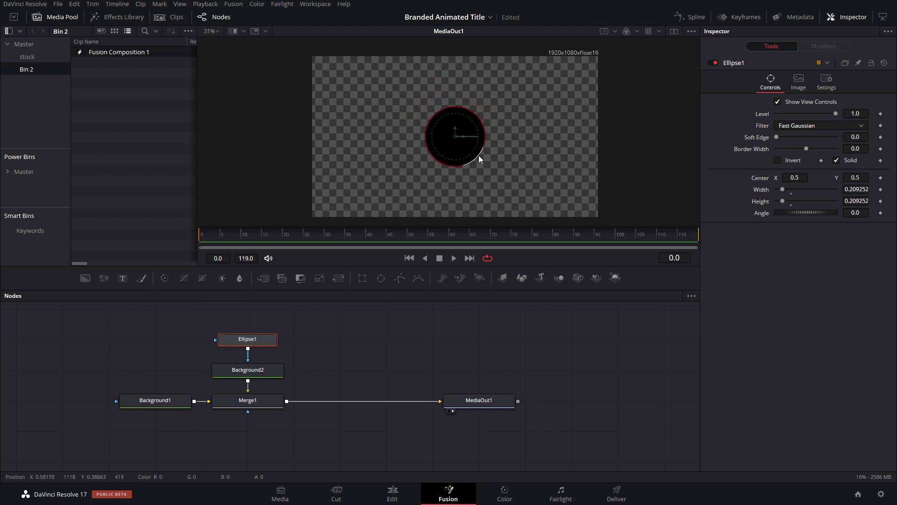
pyautogui.click(836, 160)
pyautogui.moveTo(807, 149); pyautogui.dragTo(809, 148)
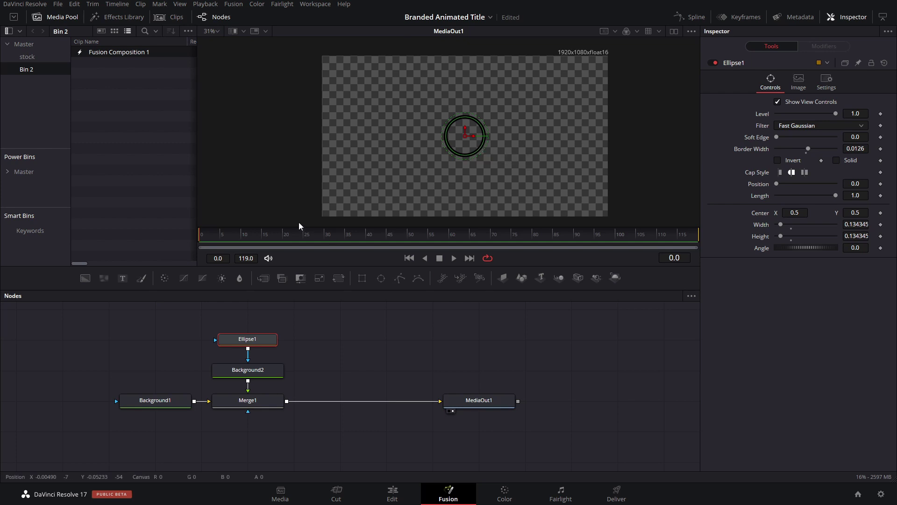
# Keyframe the Blend of Merge1 at 1.0 on frame 12.
pyautogui.click(258, 235)
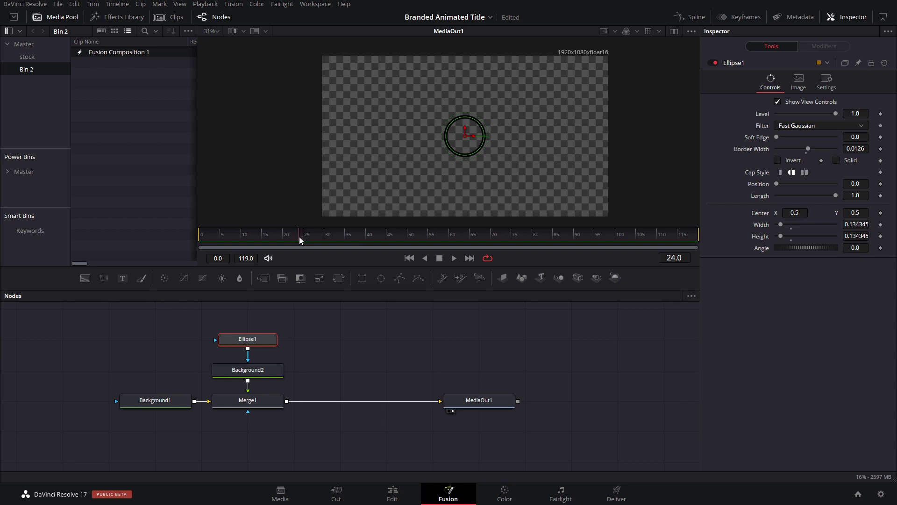
pyautogui.moveTo(514, 130); pyautogui.dragTo(442, 129)
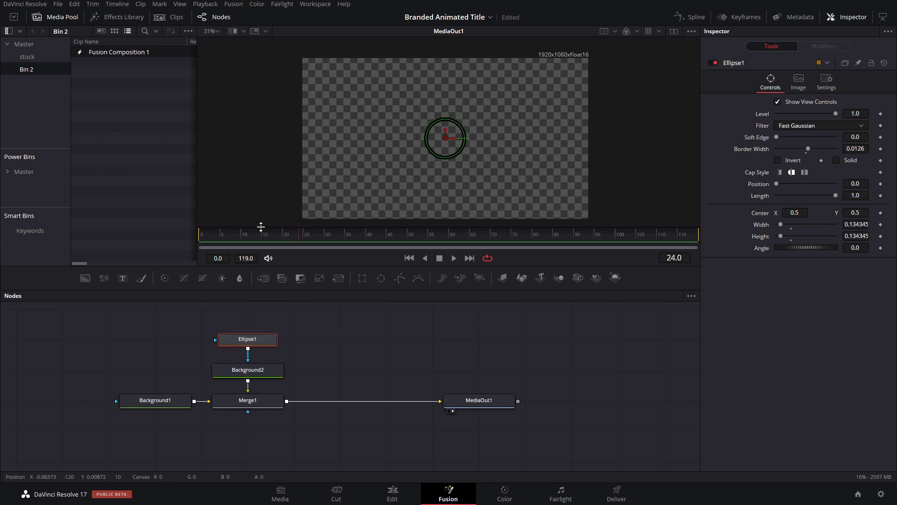
pyautogui.moveTo(273, 235); pyautogui.dragTo(256, 235)
pyautogui.click(255, 370)
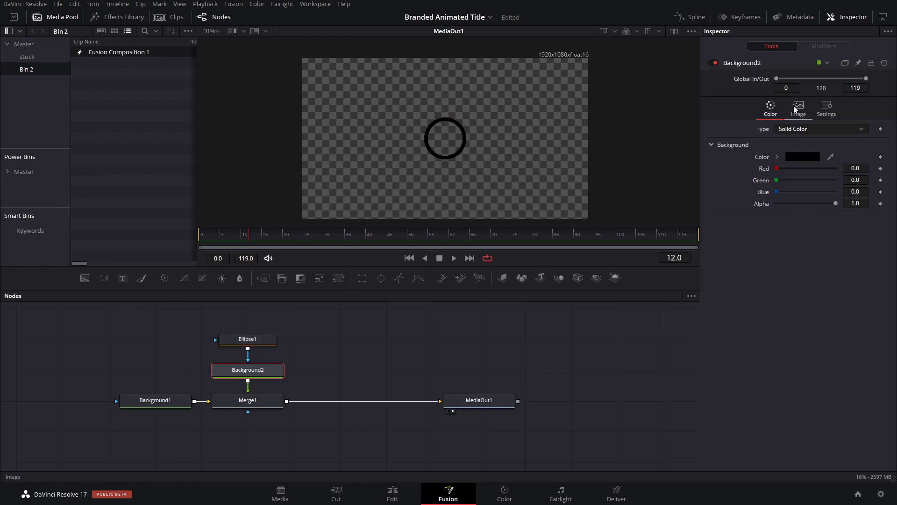
pyautogui.click(264, 343)
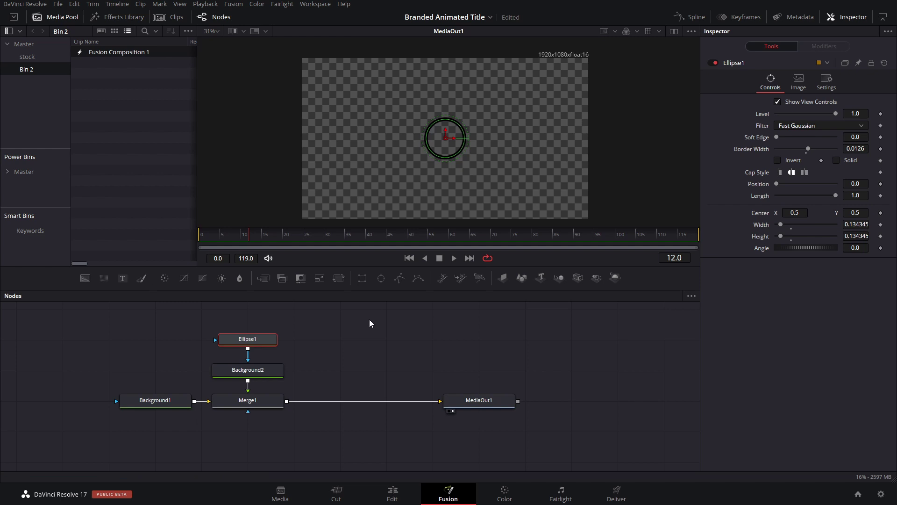
pyautogui.click(266, 401)
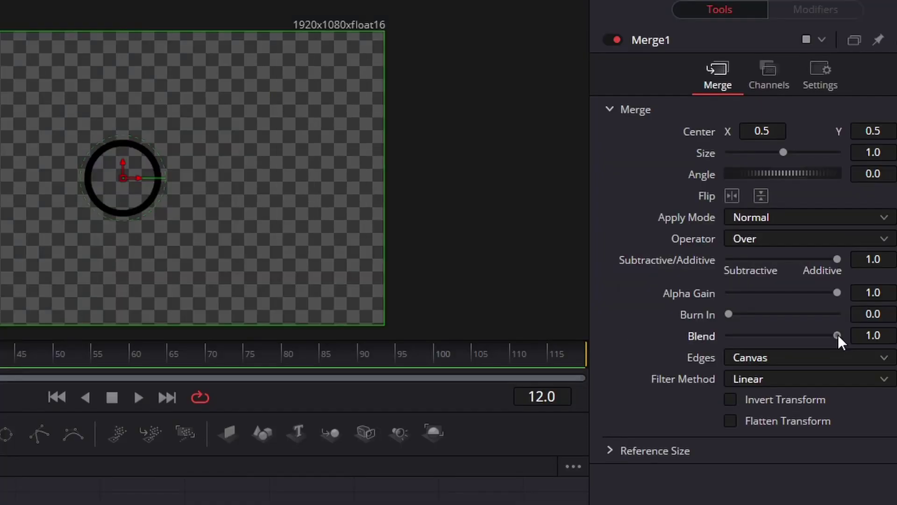
pyautogui.moveTo(836, 225); pyautogui.dragTo(769, 226)
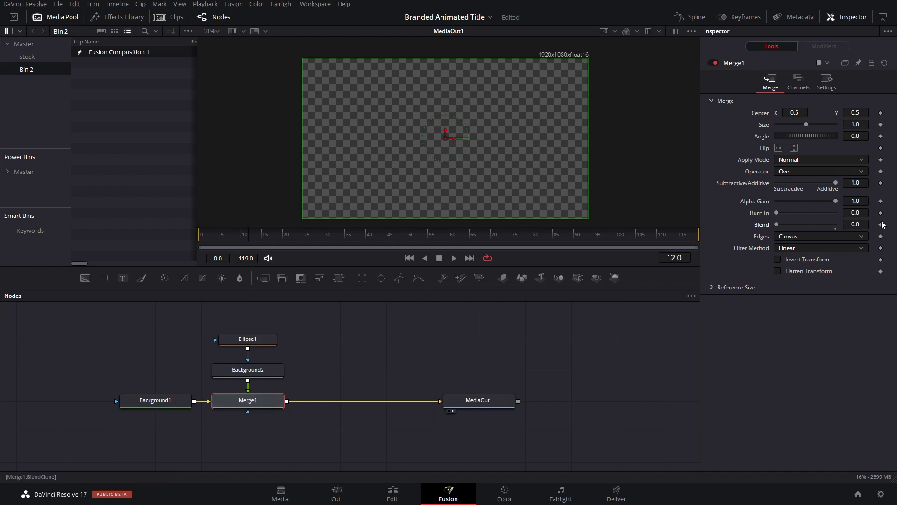
pyautogui.click(836, 225)
pyautogui.click(881, 224)
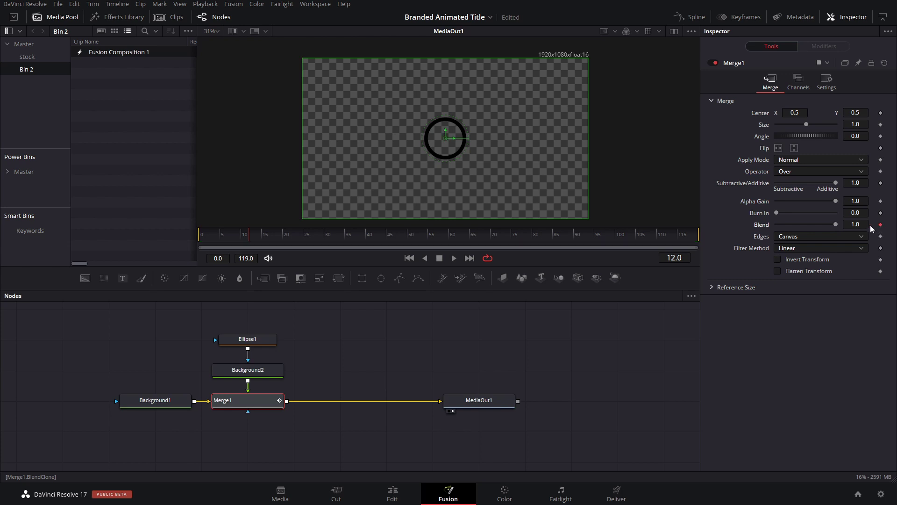
# Set the Blend of Merge1 to 0.0 at frame 0 and play the circle's fade-in.
pyautogui.click(200, 234)
pyautogui.click(835, 224)
pyautogui.press('space')
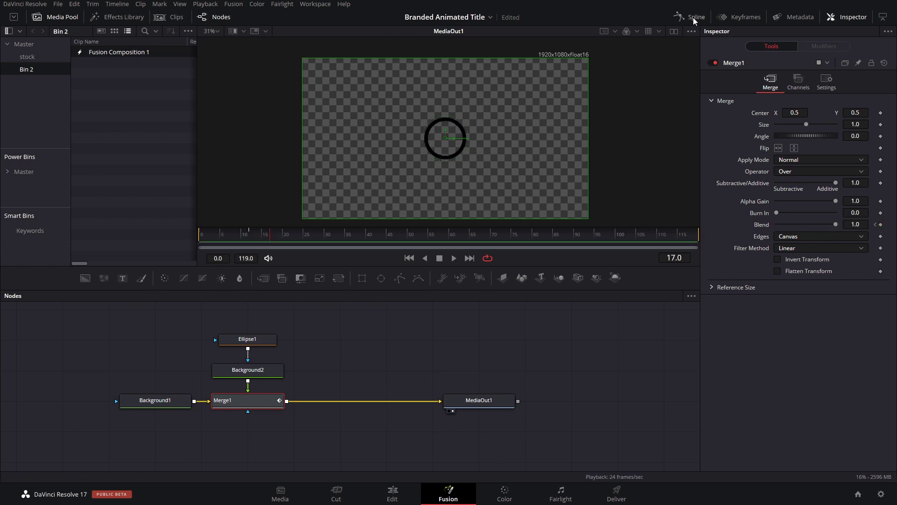
# Smooth the Blend keyframes of Merge1 in the Spline editor and close the editor.
pyautogui.click(694, 18)
pyautogui.click(366, 321)
pyautogui.press('s')
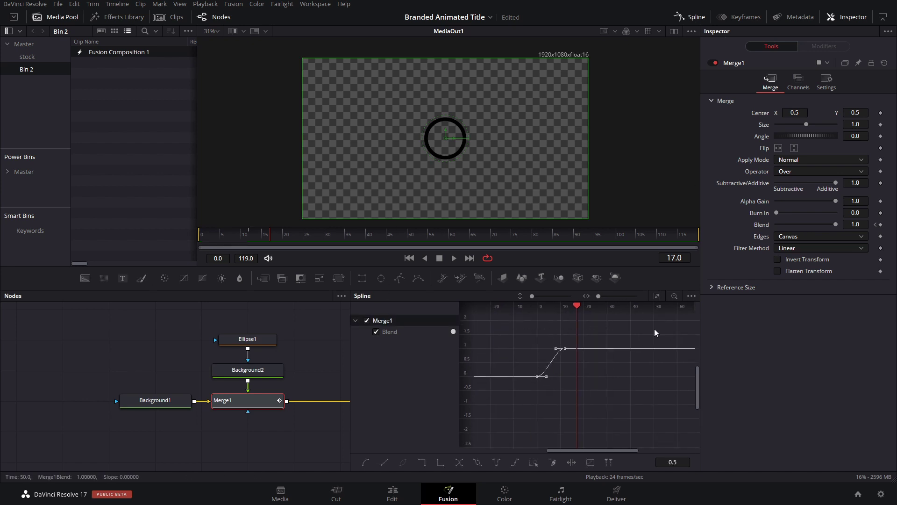
pyautogui.click(694, 17)
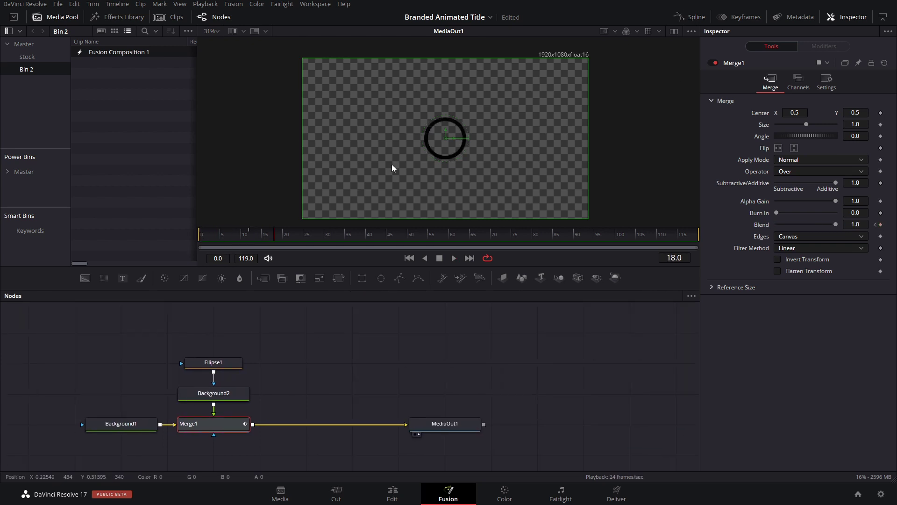
# At frame 12, add a third Background node and merge it over the output of Merge1.
pyautogui.scroll(2, 363, 174)
pyautogui.click(263, 344)
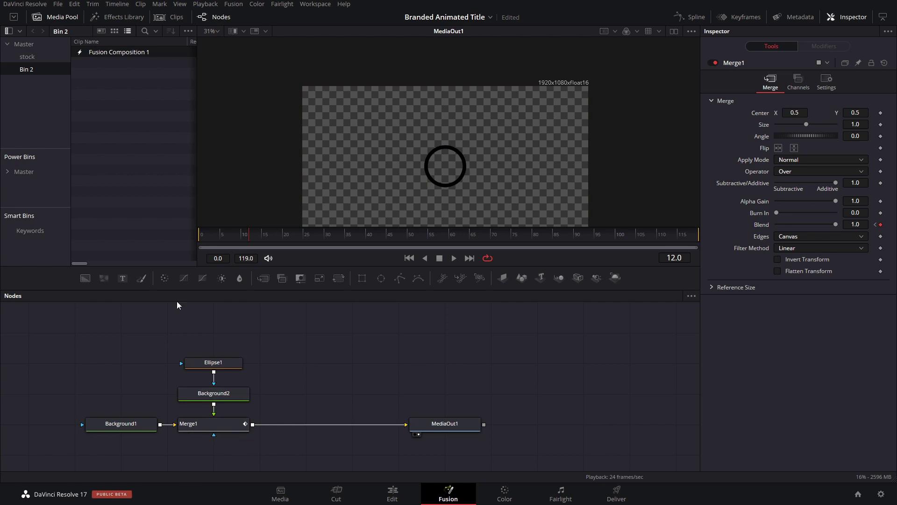
pyautogui.moveTo(86, 278); pyautogui.dragTo(301, 424)
pyautogui.moveTo(318, 358); pyautogui.dragTo(319, 388)
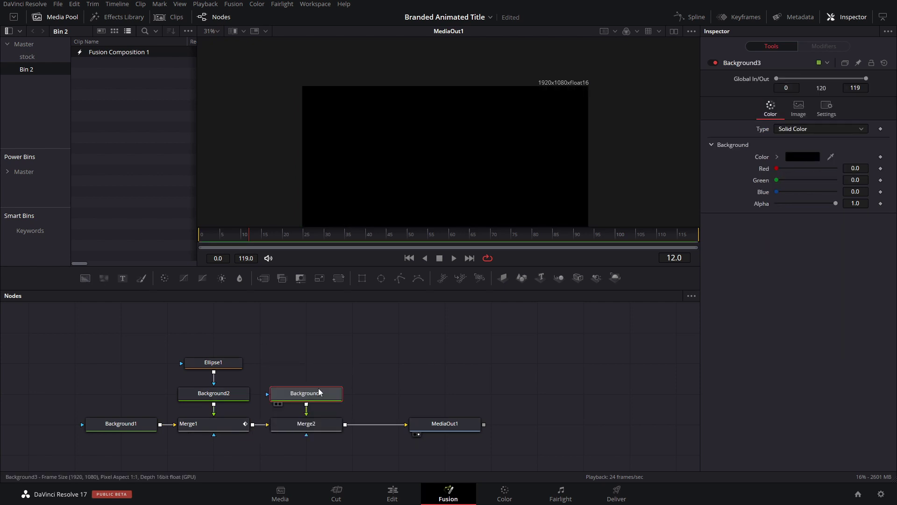
# Mask Background3 with a Polygon drawn as a horizontal line from the circle's centre to a point outside its right edge.
pyautogui.click(398, 282)
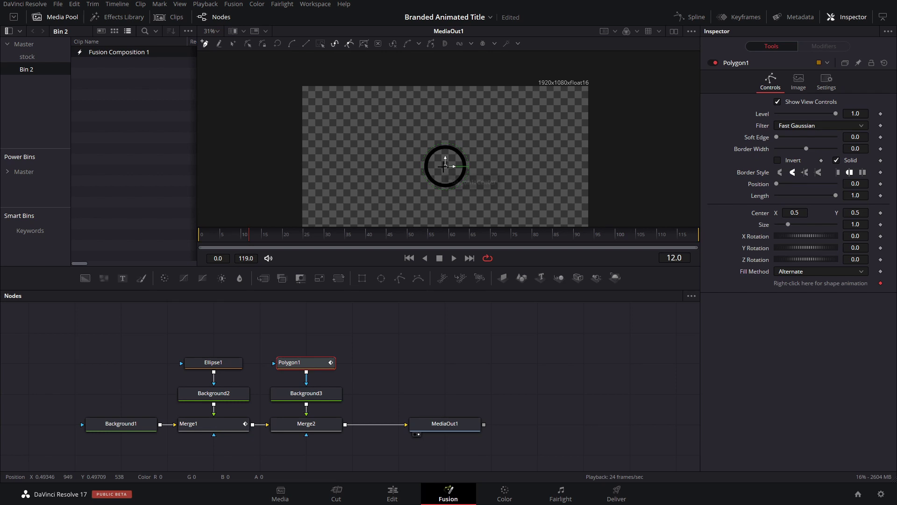
pyautogui.scroll(3, 444, 166)
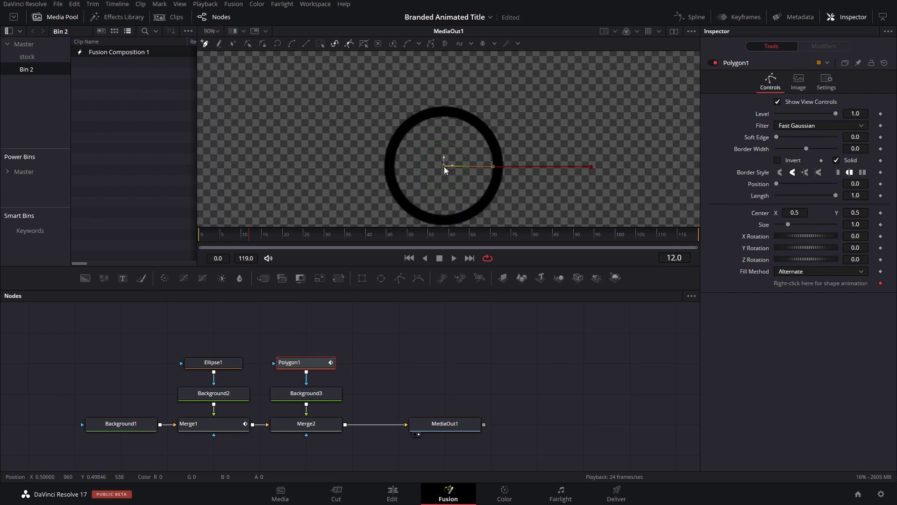
pyautogui.scroll(-2, 444, 167)
pyautogui.scroll(6, 444, 166)
pyautogui.scroll(-8, 444, 166)
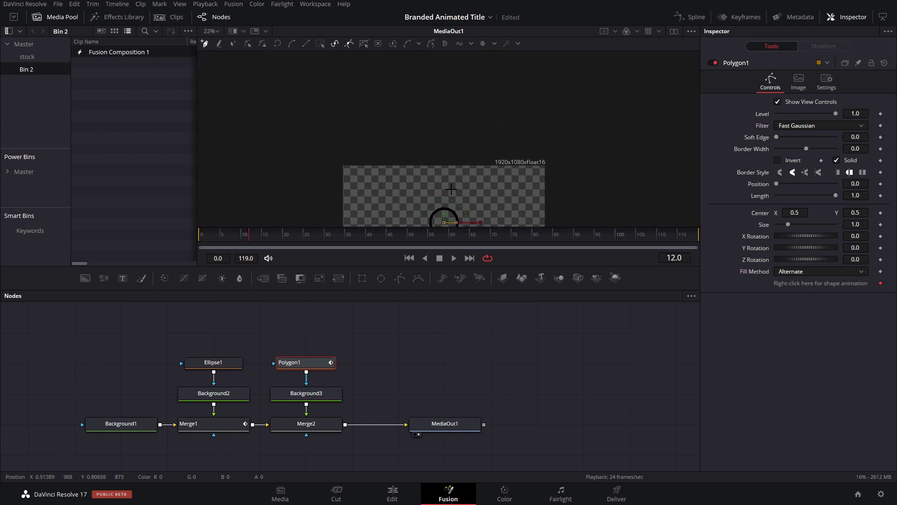
pyautogui.scroll(2, 448, 197)
pyautogui.scroll(-1, 471, 136)
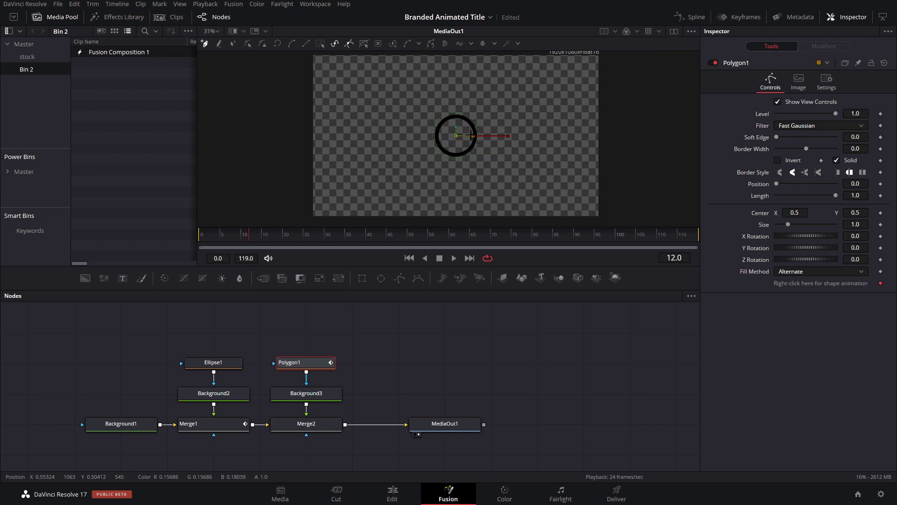
# Turn off Solid for Polygon1 and set its border width to about 0.0102.
pyautogui.click(837, 161)
pyautogui.moveTo(855, 149); pyautogui.dragTo(882, 149)
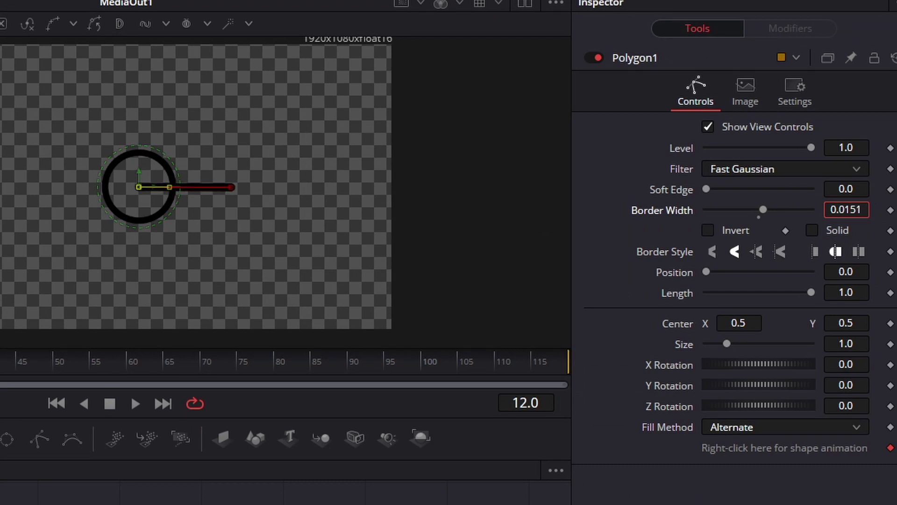
pyautogui.moveTo(847, 210); pyautogui.dragTo(826, 209)
pyautogui.scroll(2, 193, 173)
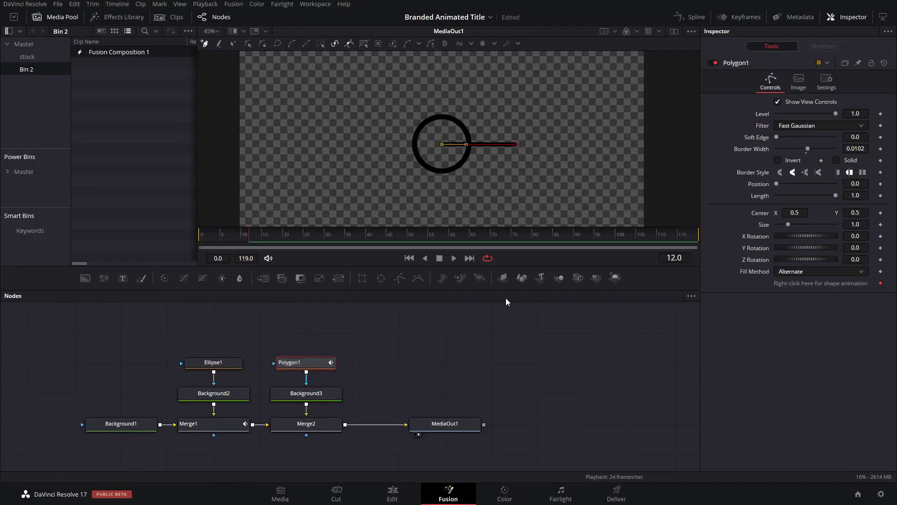
pyautogui.click(522, 348)
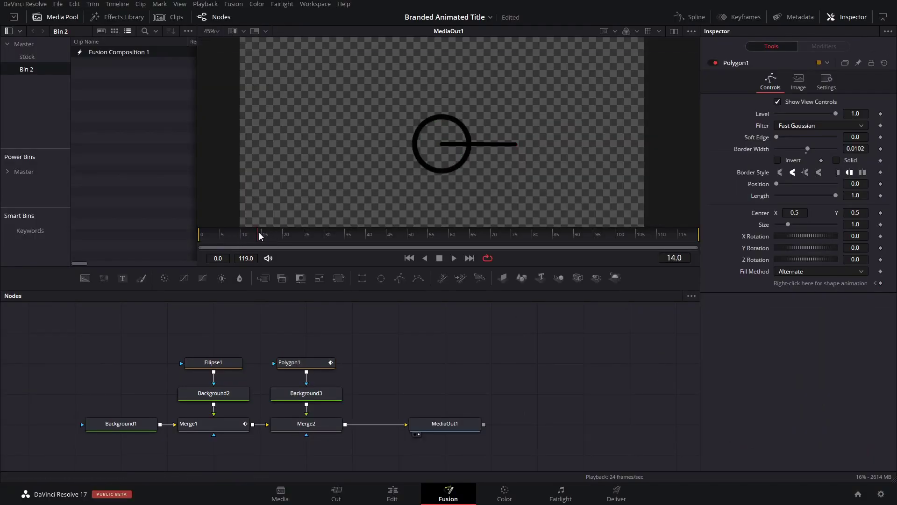
# Set the Z Rotation of Polygon1 to 90 and keyframe it at frame 12.
pyautogui.moveTo(256, 231); pyautogui.dragTo(246, 232)
pyautogui.click(306, 362)
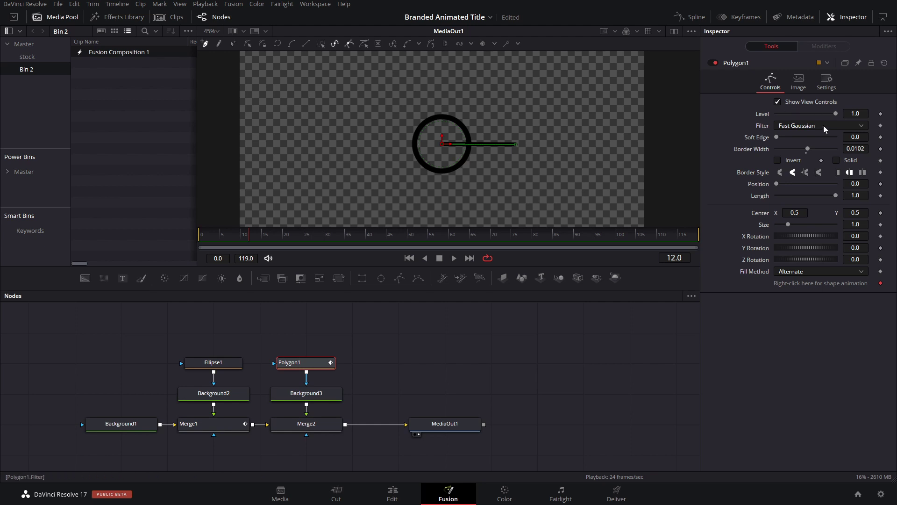
pyautogui.moveTo(789, 236); pyautogui.dragTo(834, 259)
pyautogui.doubleClick(807, 239)
pyautogui.doubleClick(805, 246)
pyautogui.click(855, 259)
pyautogui.write('90')
pyautogui.press('Tab')
pyautogui.moveTo(239, 239); pyautogui.dragTo(251, 239)
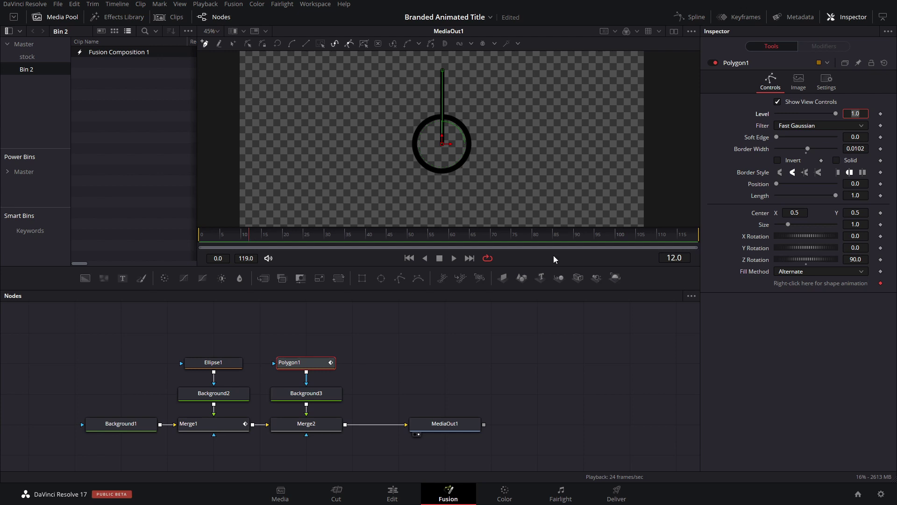
pyautogui.click(882, 260)
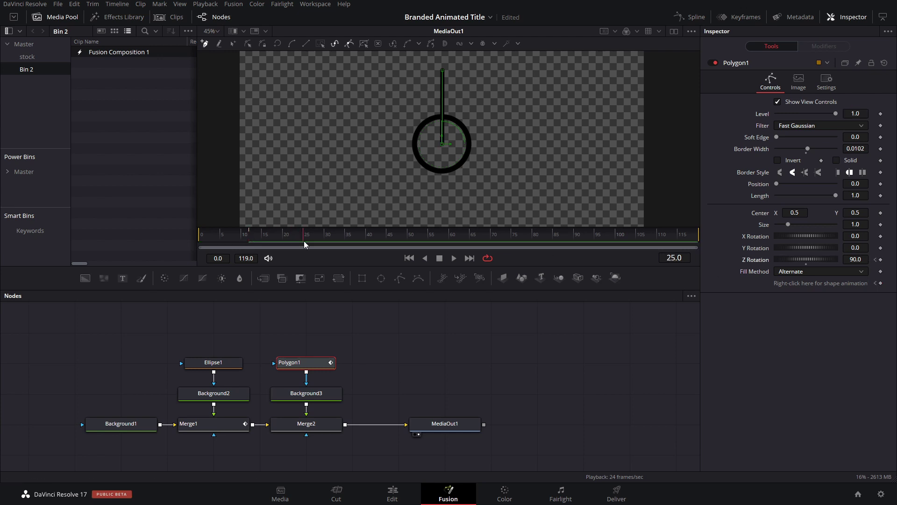
# Keyframe the Z Rotation of Polygon1 at -280 on frame 24.
pyautogui.click(856, 260)
pyautogui.moveTo(797, 259); pyautogui.dragTo(765, 258)
pyautogui.click(848, 260)
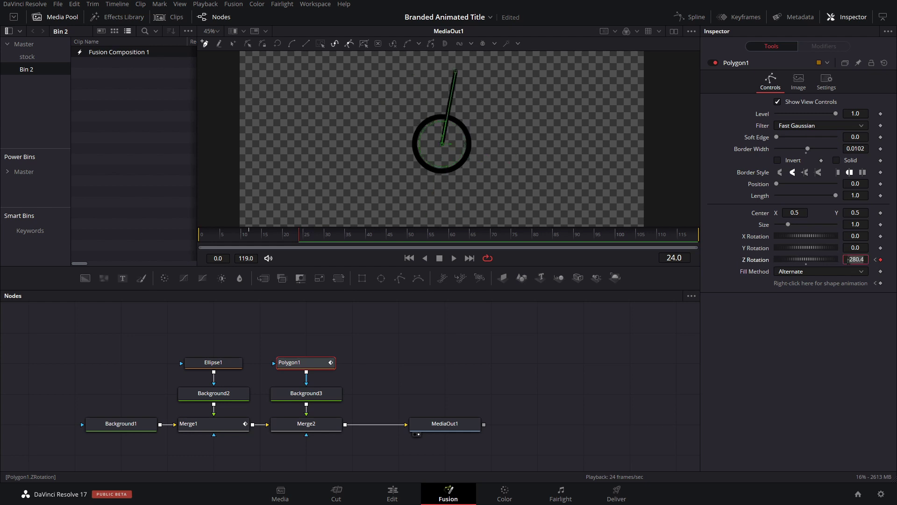
pyautogui.write('-280')
pyautogui.press('Return')
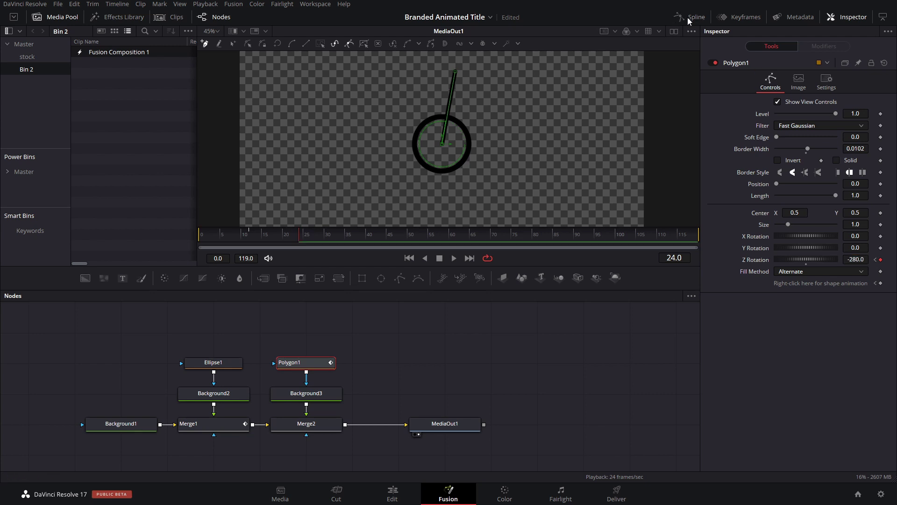
# Examine the Z Rotation curve of Polygon1 in the Spline editor and play the animation from frame 0.
pyautogui.click(688, 17)
pyautogui.scroll(2, 633, 391)
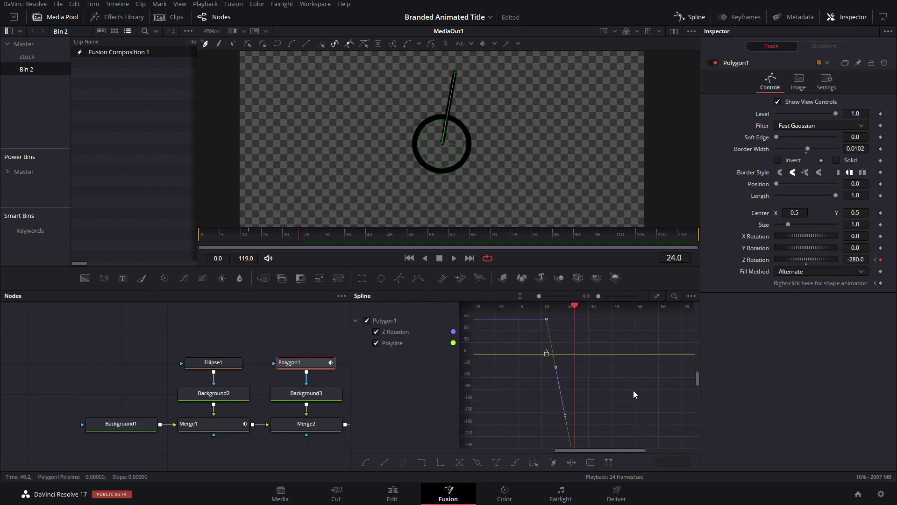
pyautogui.click(688, 18)
pyautogui.click(199, 236)
pyautogui.press('space')
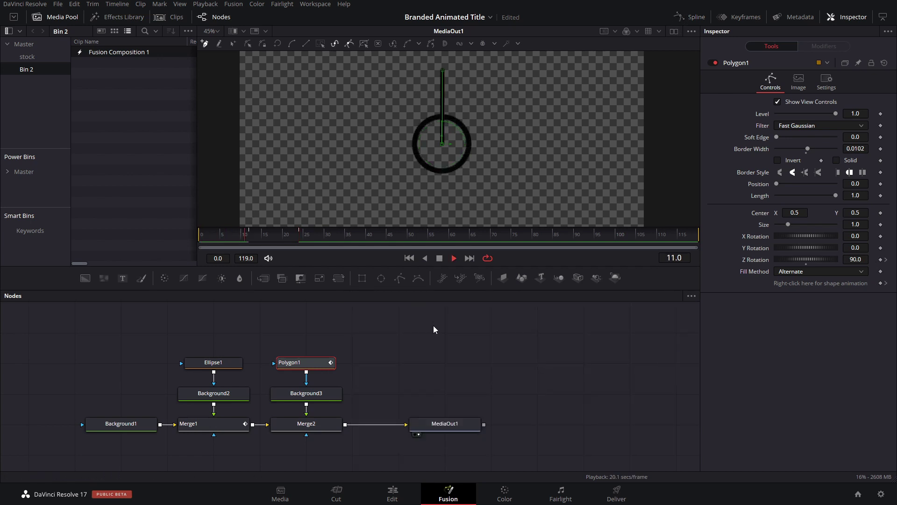
# Adjust the Z Rotation keyframe of Polygon1 at frame 24 to about -269 so the line stands vertical.
pyautogui.click(257, 236)
pyautogui.click(301, 238)
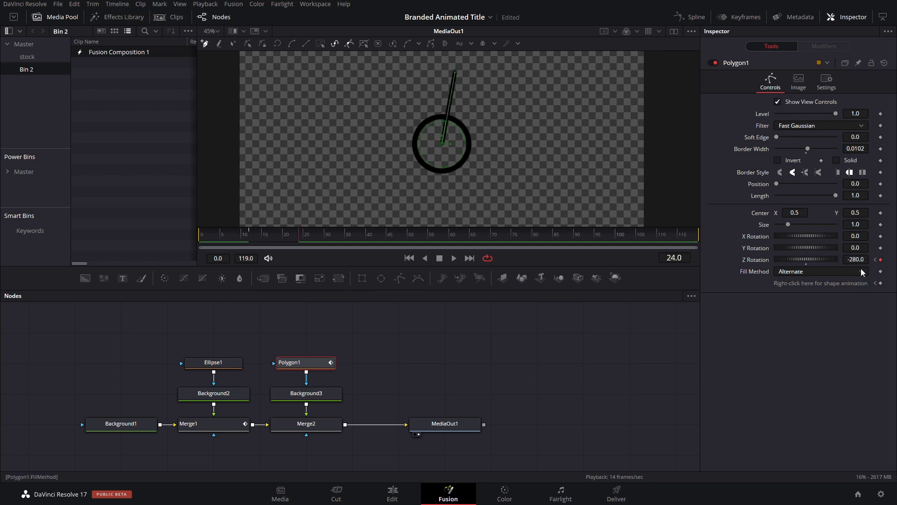
pyautogui.moveTo(857, 259); pyautogui.dragTo(860, 260)
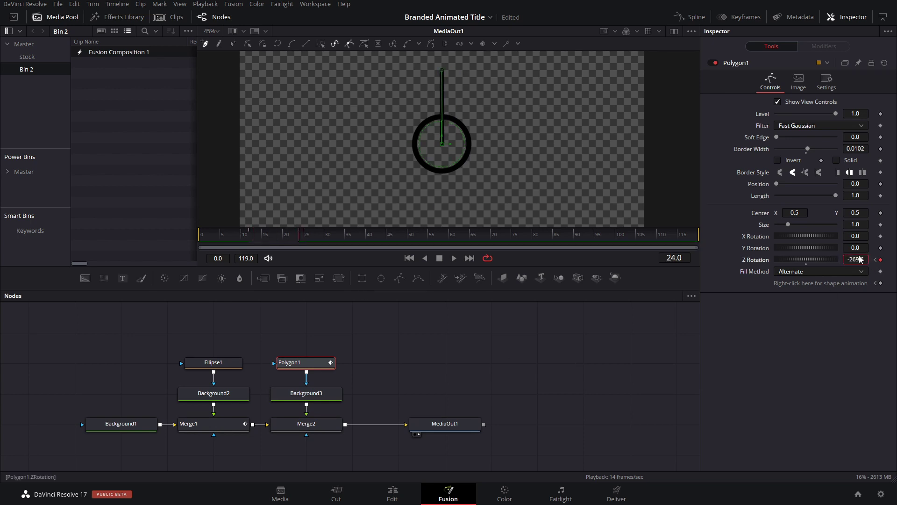
# Set the Z Rotation keyframe of Polygon1 at frame 24 to exactly -270.
pyautogui.write('-270')
pyautogui.press('Tab')
pyautogui.click(838, 306)
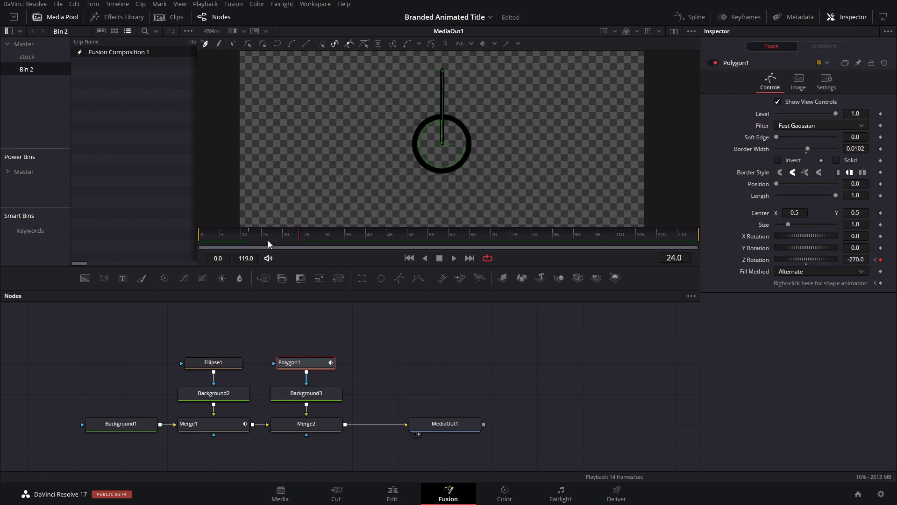
# Keyframe the Z Rotation of Polygon1 at 90 on frame 0 and remove its keyframe at frame 12.
pyautogui.click(249, 232)
pyautogui.moveTo(247, 232); pyautogui.dragTo(190, 239)
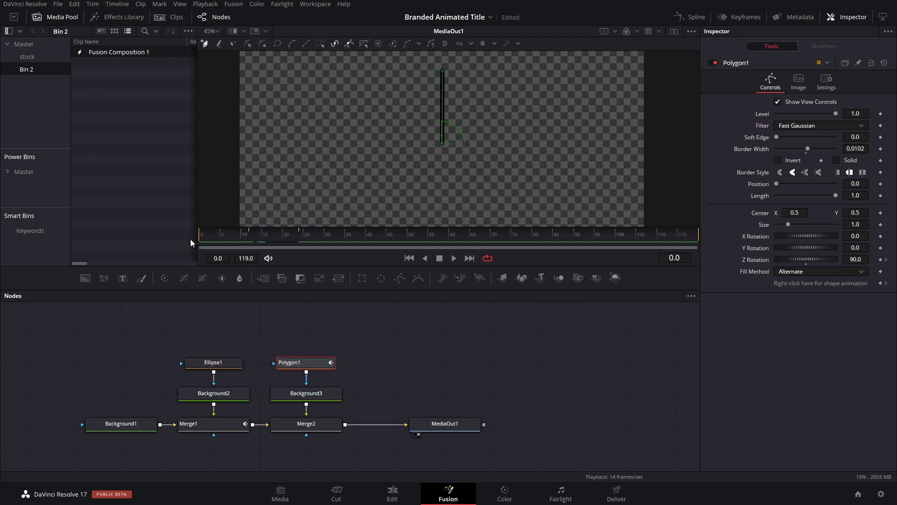
pyautogui.click(881, 259)
pyautogui.click(887, 260)
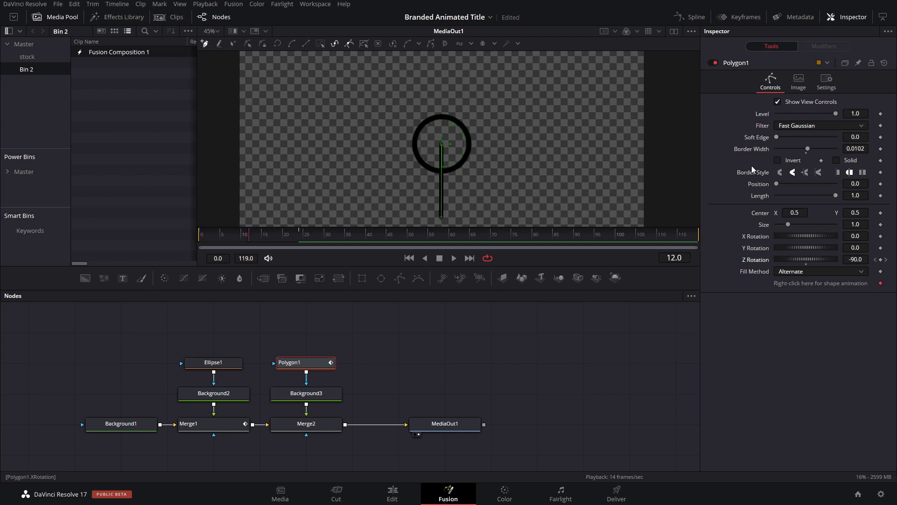
# Animate the Blend of Merge2 from 0 at frame 0 to 1 at frame 24 so the line fades in.
pyautogui.moveTo(260, 235); pyautogui.dragTo(199, 235)
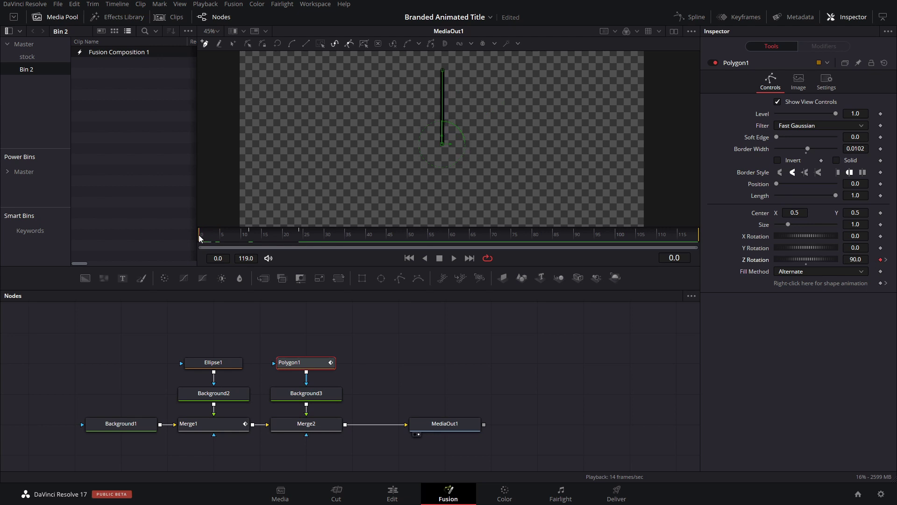
pyautogui.click(308, 429)
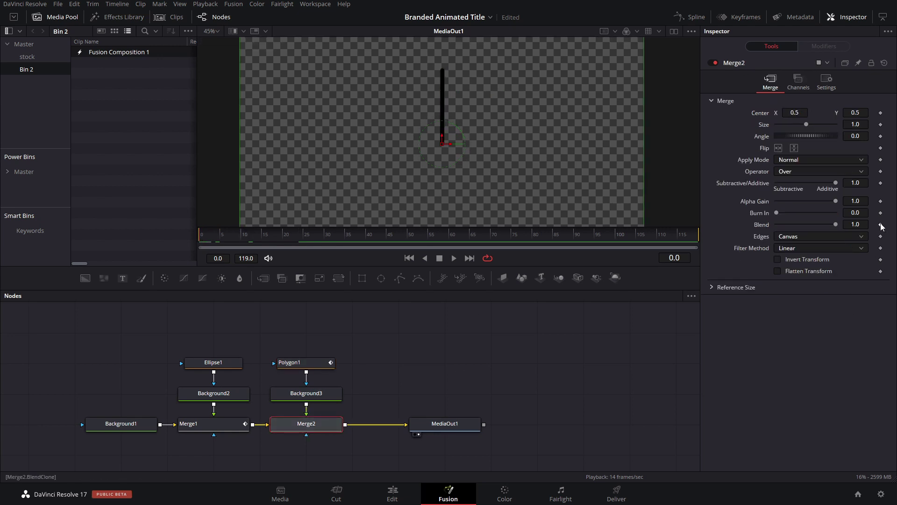
pyautogui.moveTo(833, 224); pyautogui.dragTo(778, 224)
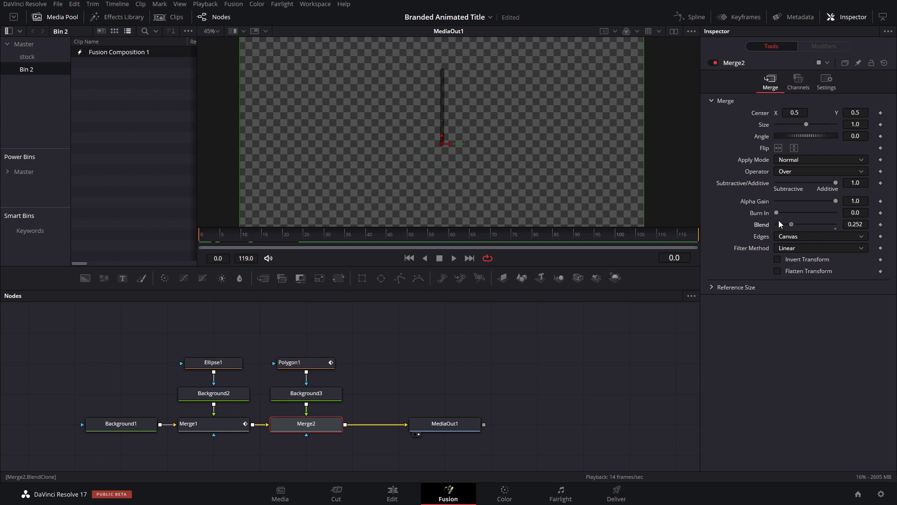
pyautogui.click(881, 225)
pyautogui.click(303, 235)
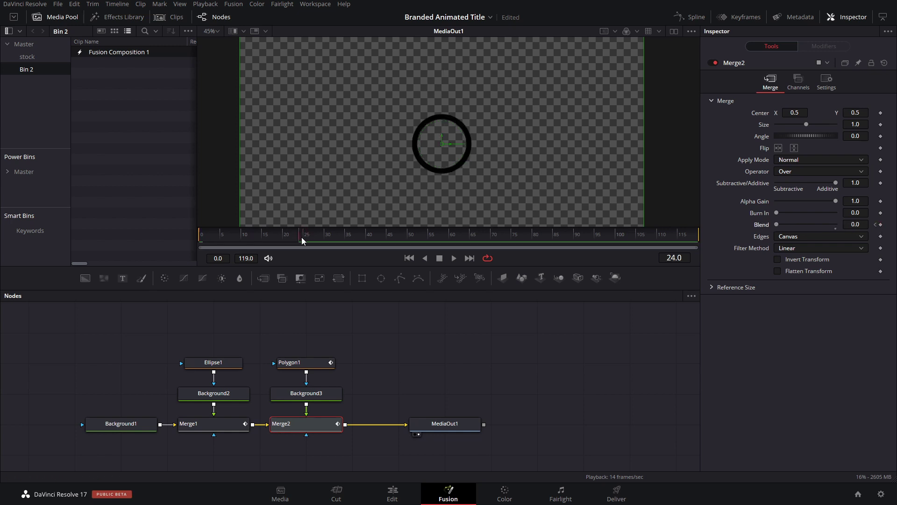
pyautogui.moveTo(776, 225); pyautogui.dragTo(836, 225)
# Play the animation from the start and examine the line's fade-in and rotation in the viewer.
pyautogui.click(208, 236)
pyautogui.click(440, 345)
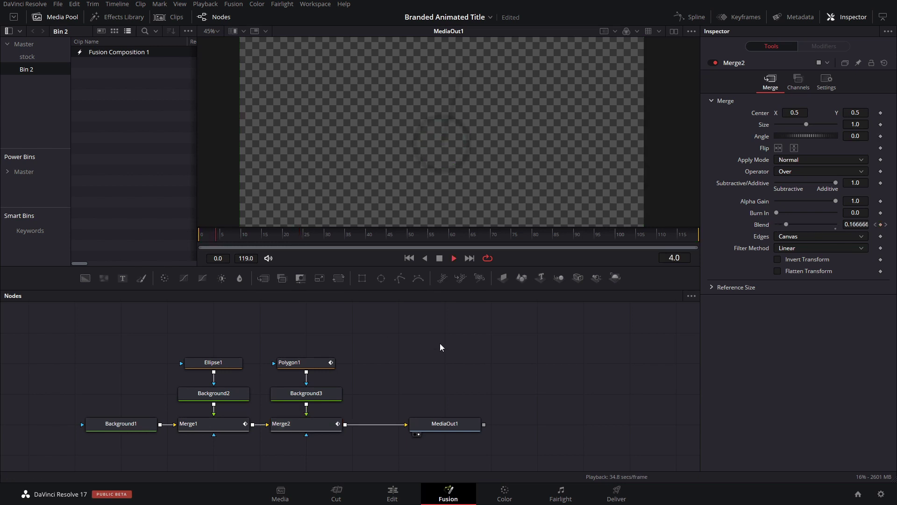
pyautogui.press('space')
pyautogui.press('space')
pyautogui.scroll(-3, 455, 143)
pyautogui.scroll(3, 455, 142)
pyautogui.scroll(-2, 456, 143)
pyautogui.scroll(2, 456, 152)
pyautogui.scroll(-2, 454, 157)
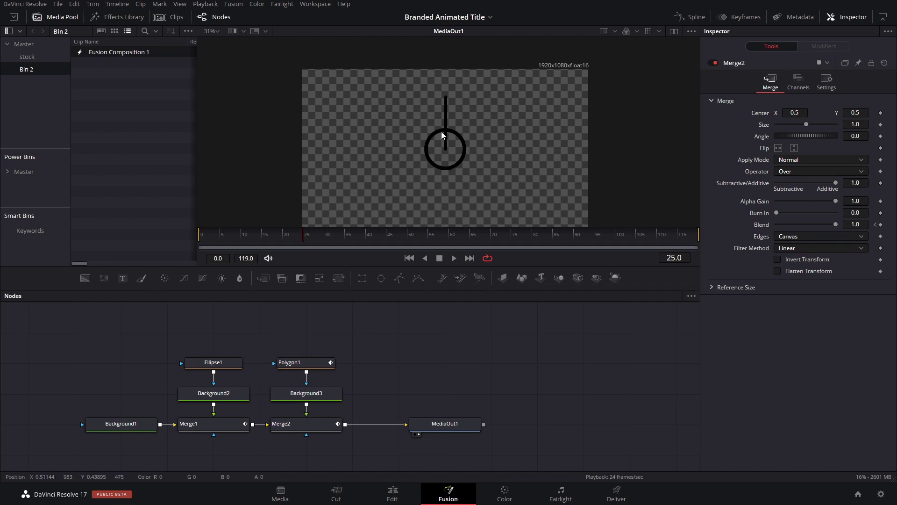
# Keyframe the Center of both Merge2 and Merge1 at 0.5, 0.5 on frame 24.
pyautogui.moveTo(293, 239); pyautogui.dragTo(307, 243)
pyautogui.click(215, 429)
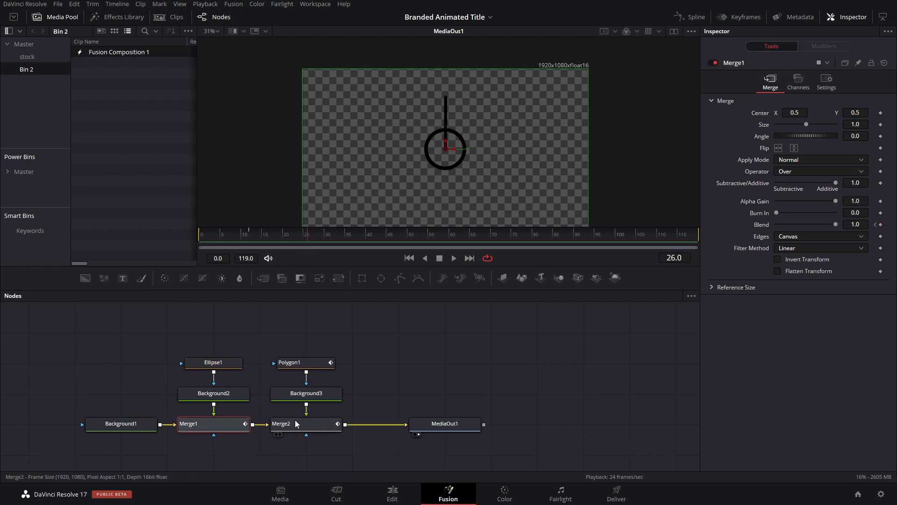
pyautogui.keyDown('ctrl'); pyautogui.click(312, 423); pyautogui.keyUp('ctrl')
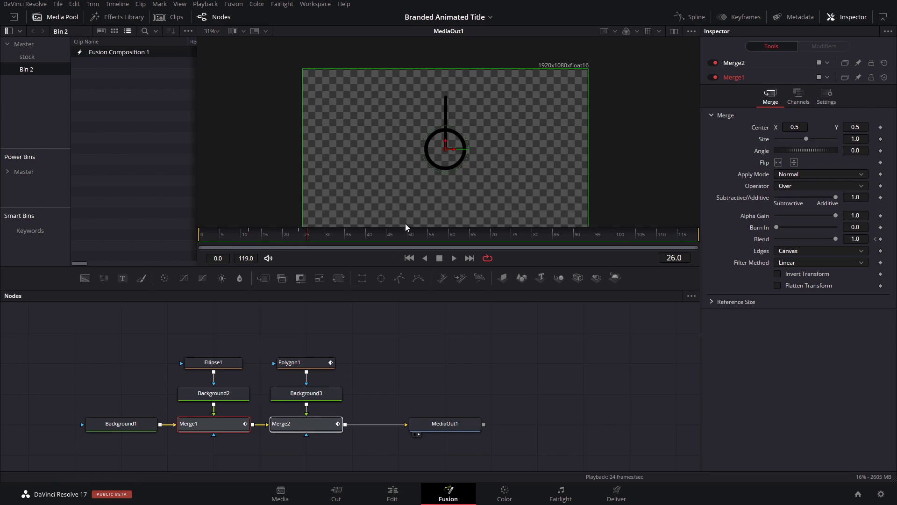
pyautogui.click(302, 238)
pyautogui.click(321, 425)
pyautogui.click(320, 425)
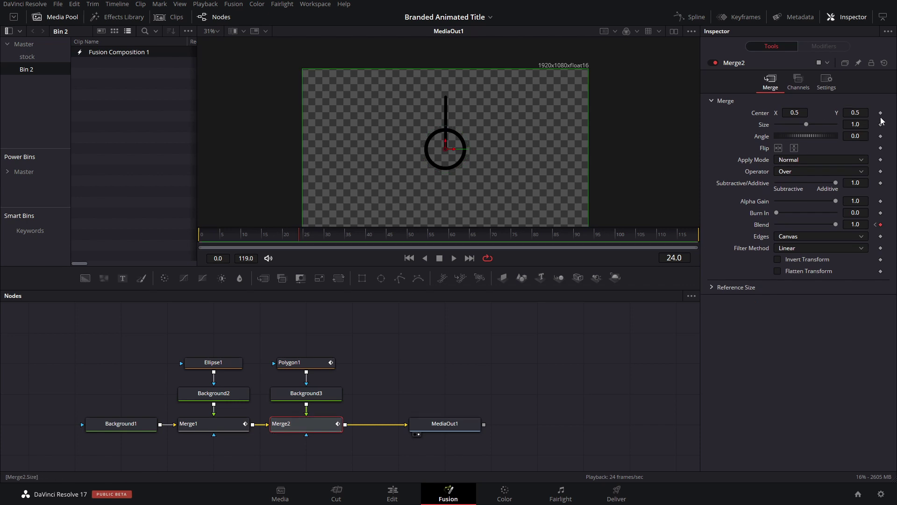
pyautogui.click(210, 427)
pyautogui.click(881, 113)
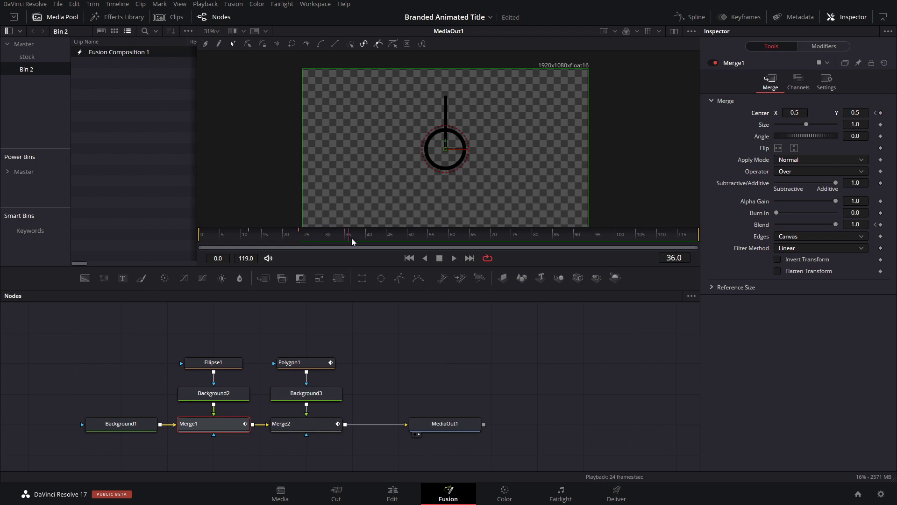
# Keyframe the Center Y of Merge1 and Merge2 at 0.377 on frame 36 to move the circle and line down together.
pyautogui.moveTo(856, 112); pyautogui.dragTo(843, 112)
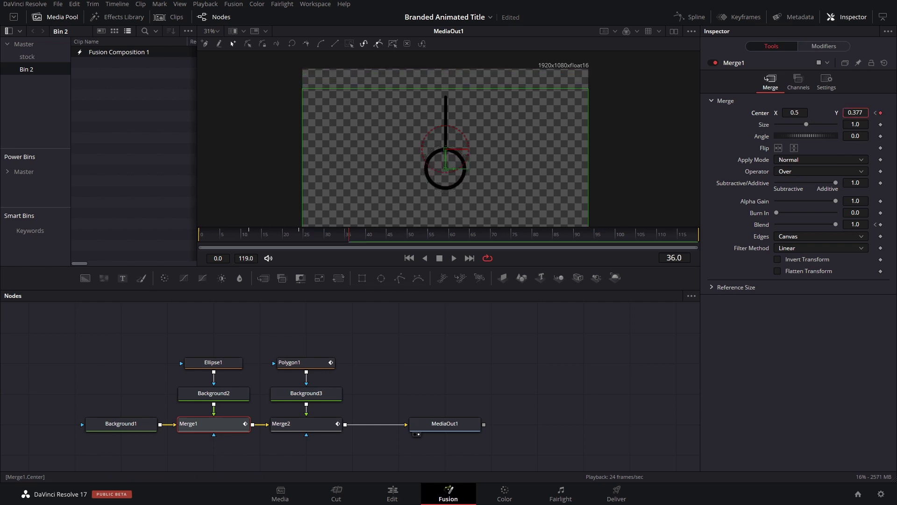
pyautogui.click(295, 426)
pyautogui.moveTo(856, 112); pyautogui.dragTo(844, 113)
pyautogui.click(451, 358)
pyautogui.scroll(2, 449, 158)
pyautogui.scroll(-4, 449, 158)
pyautogui.scroll(3, 449, 158)
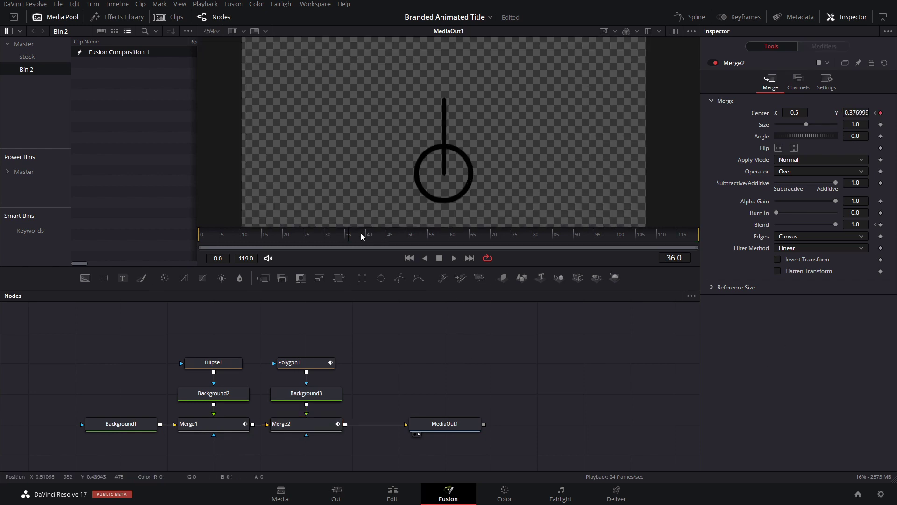
# Try to animate the Length of Polygon1 between frames 24 and 36, using a value of 0.244.
pyautogui.click(306, 362)
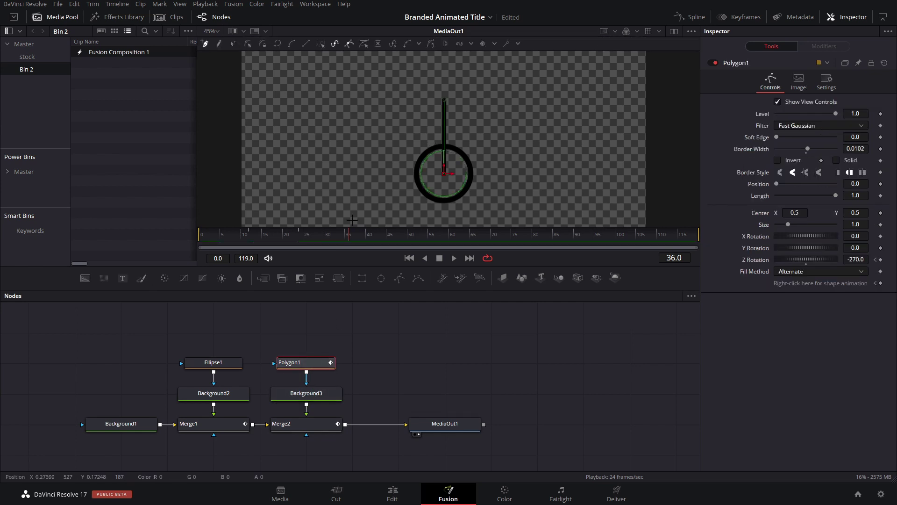
pyautogui.moveTo(347, 238); pyautogui.dragTo(302, 237)
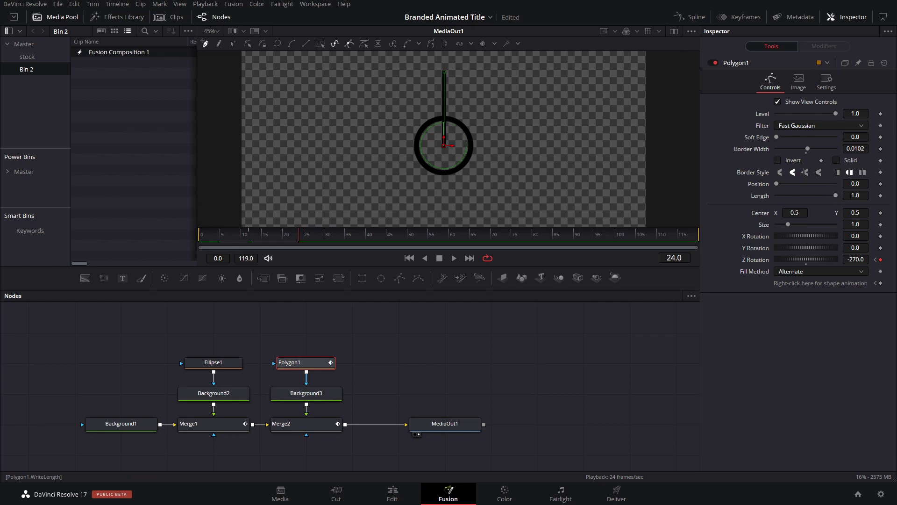
pyautogui.click(881, 195)
pyautogui.moveTo(343, 236); pyautogui.dragTo(353, 236)
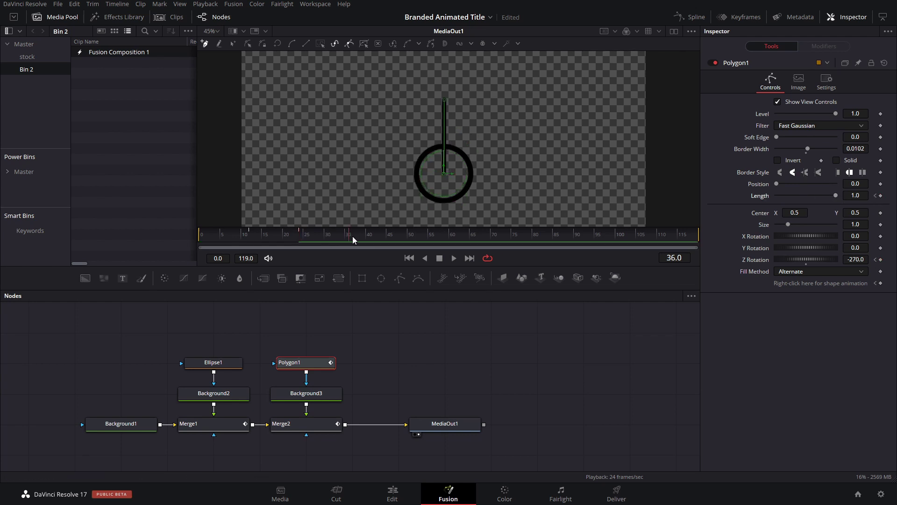
pyautogui.doubleClick(830, 196)
pyautogui.moveTo(318, 234)
pyautogui.mouseDown()
pyautogui.moveTo(296, 234)
pyautogui.moveTo(304, 235)
pyautogui.mouseUp()
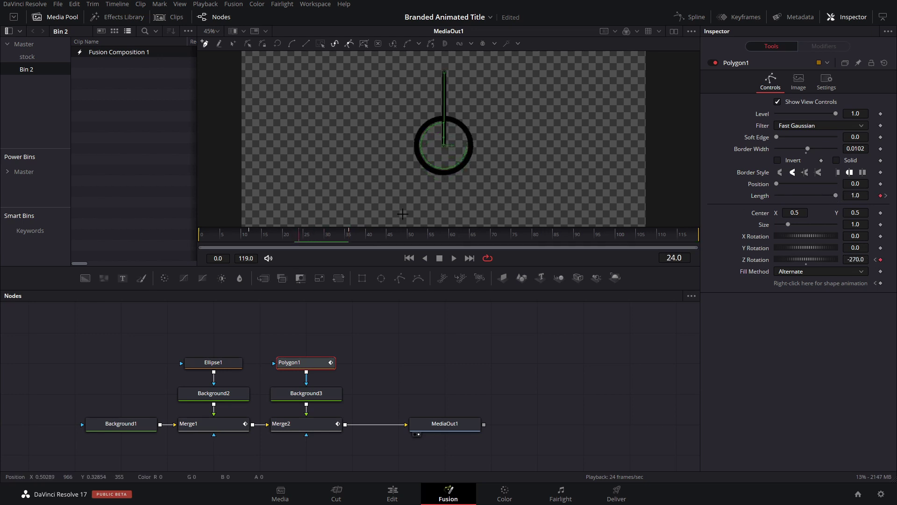
pyautogui.moveTo(834, 197); pyautogui.dragTo(791, 201)
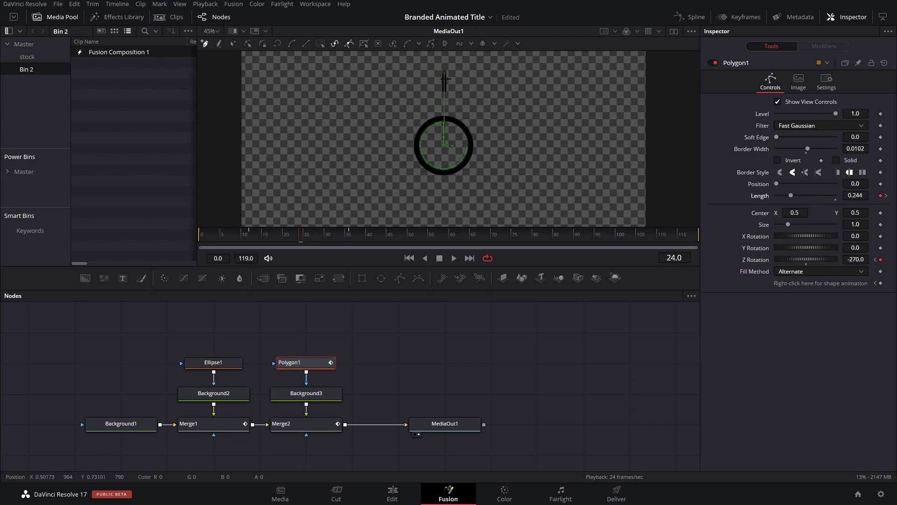
pyautogui.click(886, 196)
pyautogui.click(876, 195)
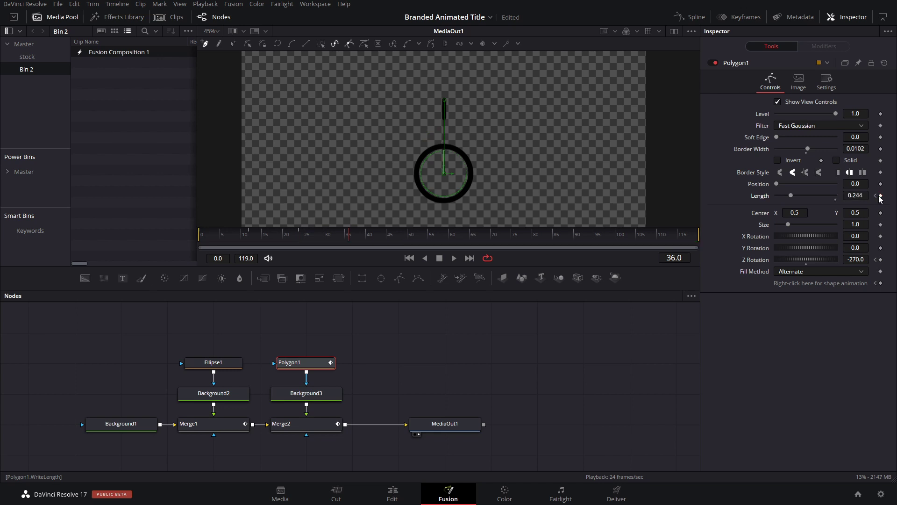
# Try a Position of 0.622 on Polygon1 at frame 24 to shorten the line towards the circle's centre.
pyautogui.moveTo(780, 184); pyautogui.dragTo(813, 192)
pyautogui.scroll(2, 471, 78)
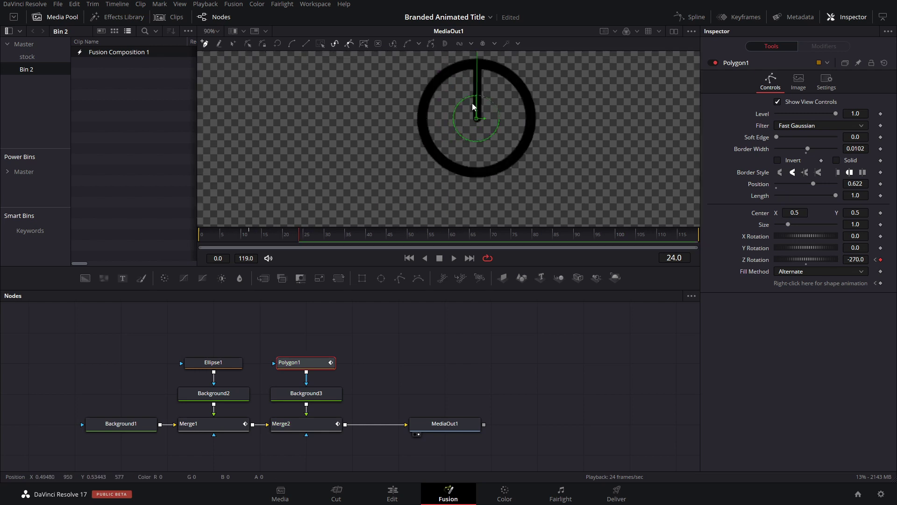
pyautogui.scroll(2, 471, 78)
# Animate the Position of Polygon1 from 0 at frame 24 to 0.661 at frame 36 so the line shrinks inside the circle.
pyautogui.moveTo(797, 186); pyautogui.dragTo(776, 183)
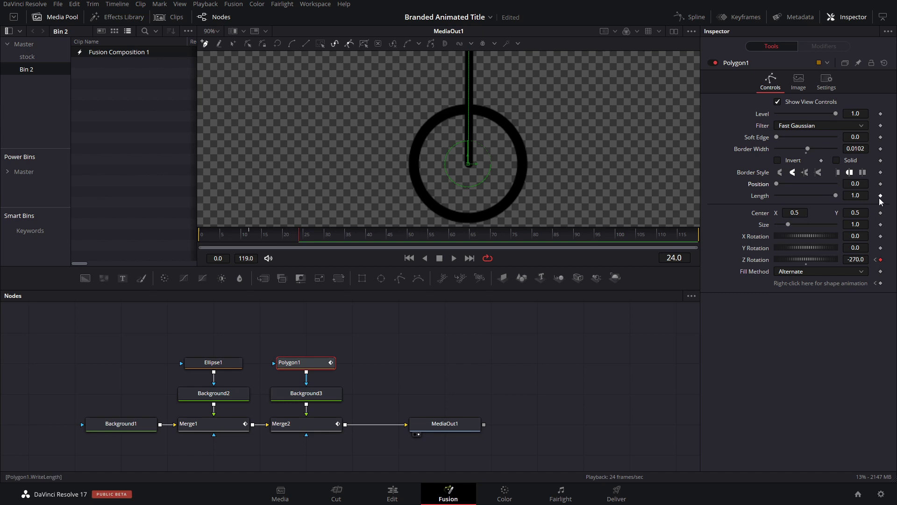
pyautogui.click(881, 184)
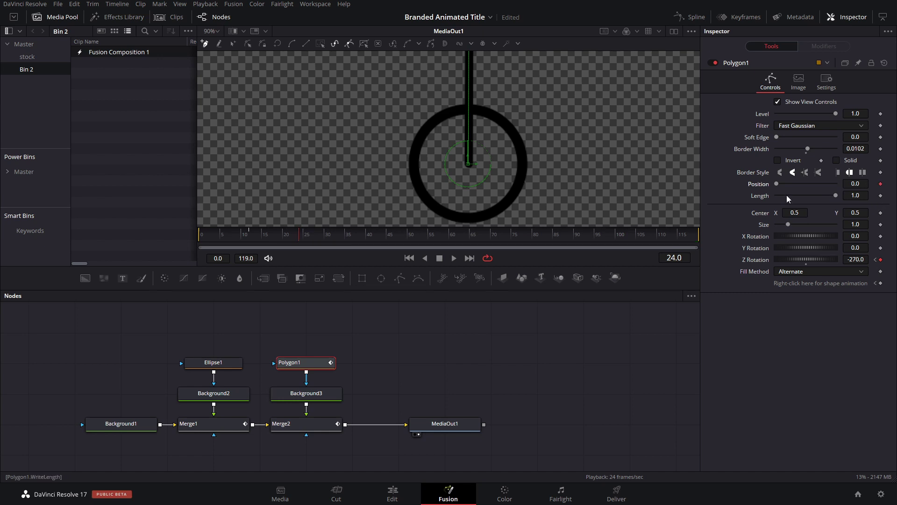
pyautogui.click(350, 234)
pyautogui.moveTo(786, 183); pyautogui.dragTo(819, 198)
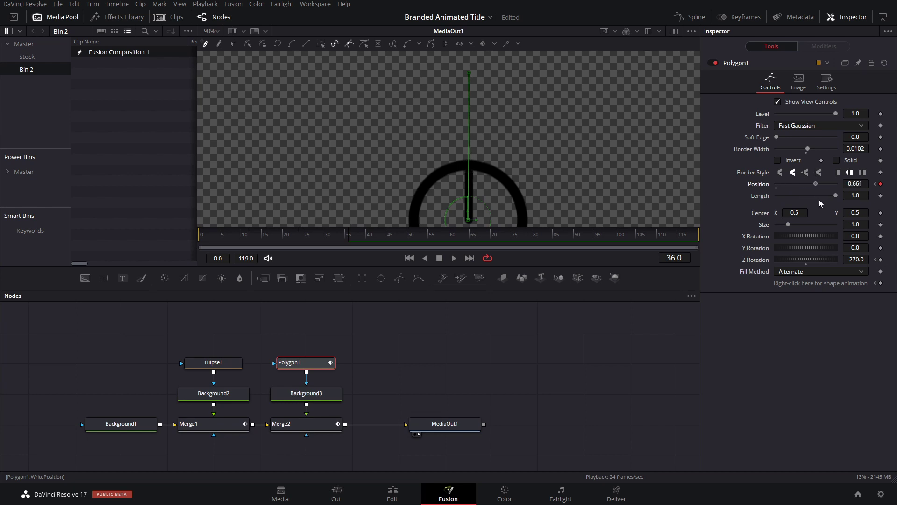
pyautogui.scroll(-2, 502, 185)
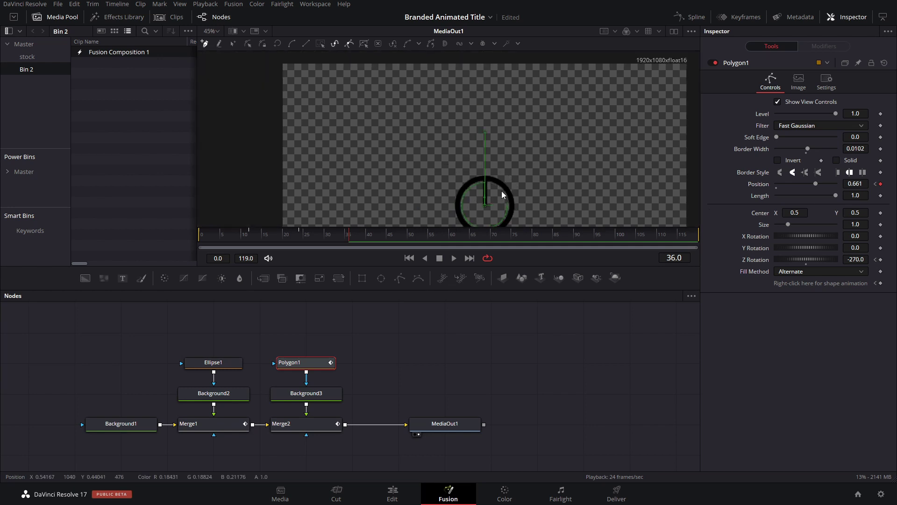
pyautogui.click(408, 344)
pyautogui.scroll(-2, 563, 156)
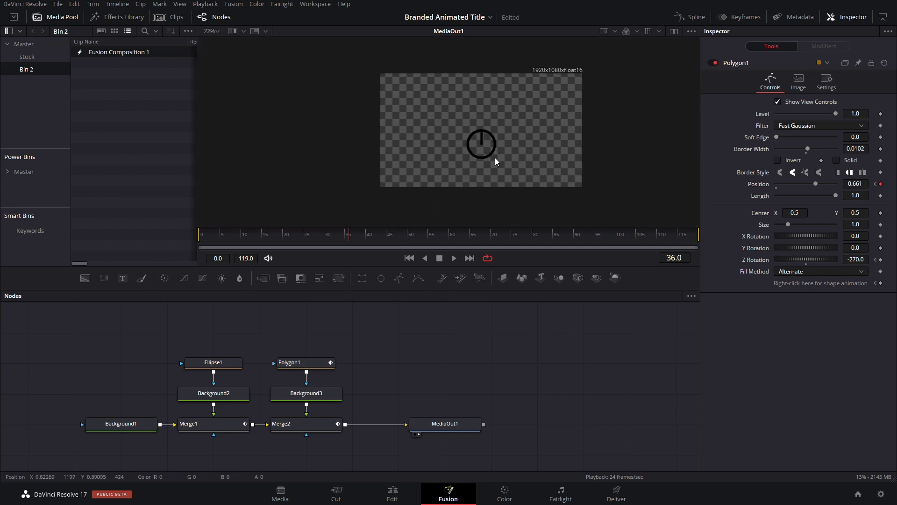
pyautogui.scroll(1, 496, 157)
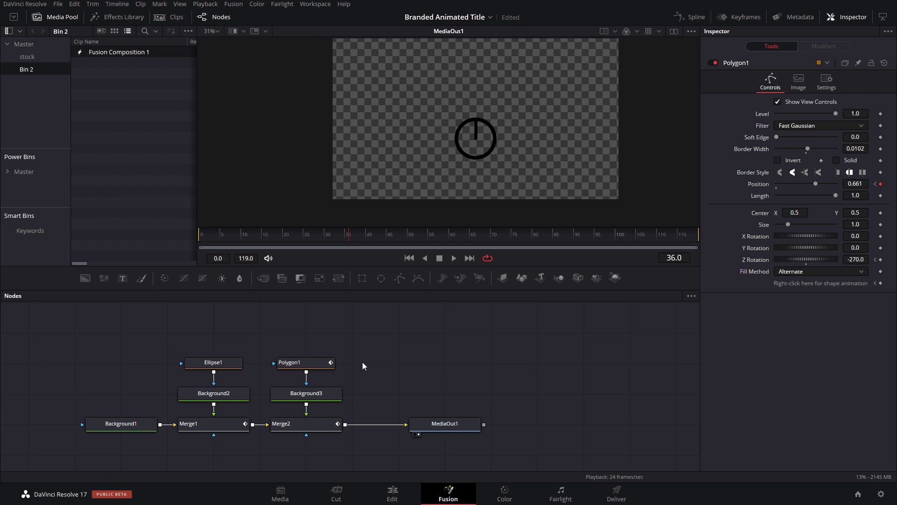
# Examine the animation curves of Polygon1, Merge2 and Merge1 together in the Spline editor.
pyautogui.click(299, 363)
pyautogui.keyDown('ctrl'); pyautogui.click(300, 423); pyautogui.keyUp('ctrl')
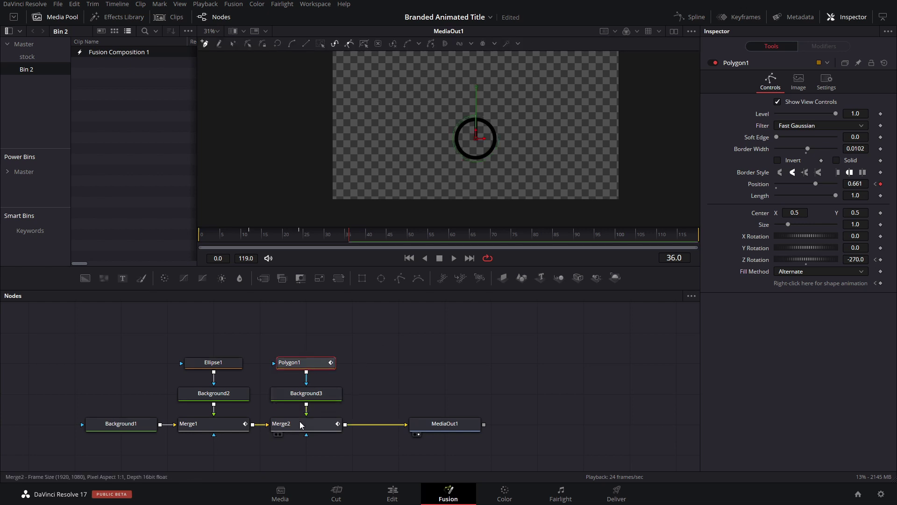
pyautogui.keyDown('ctrl'); pyautogui.click(219, 424); pyautogui.keyUp('ctrl')
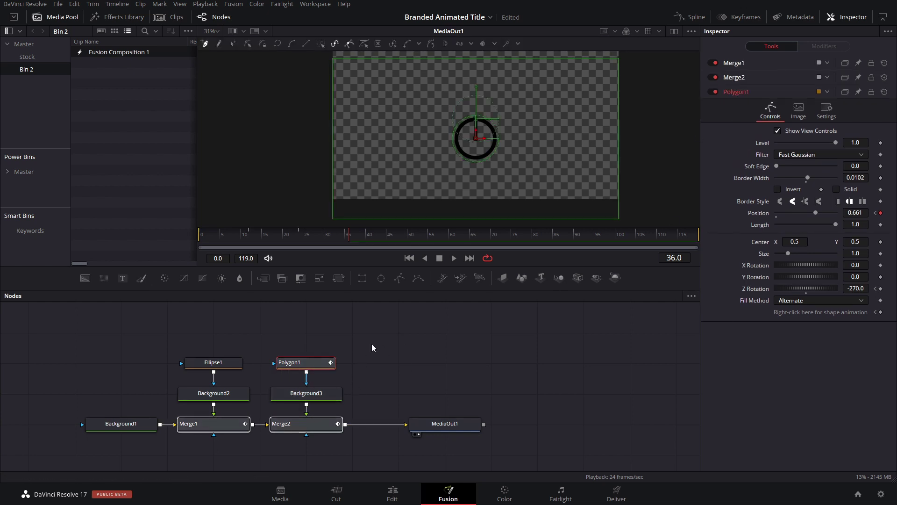
pyautogui.click(688, 21)
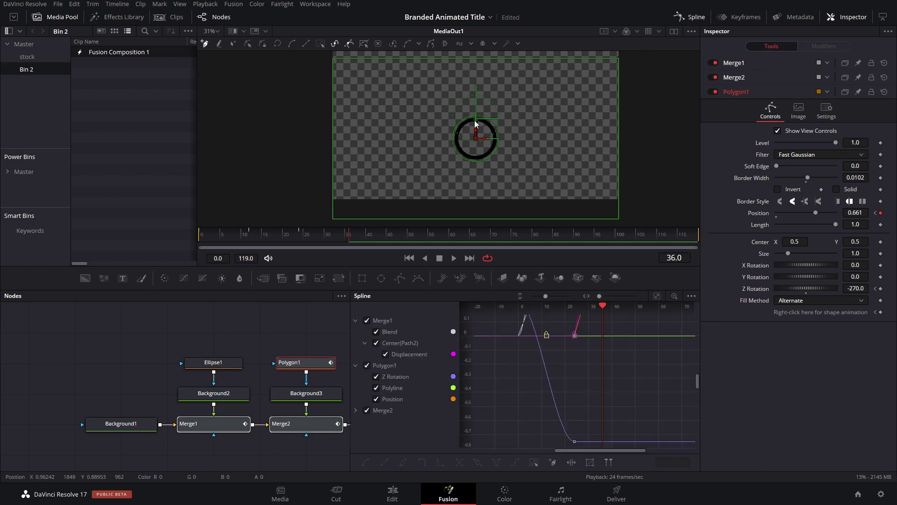
pyautogui.hotkey('ctrl', 'f')
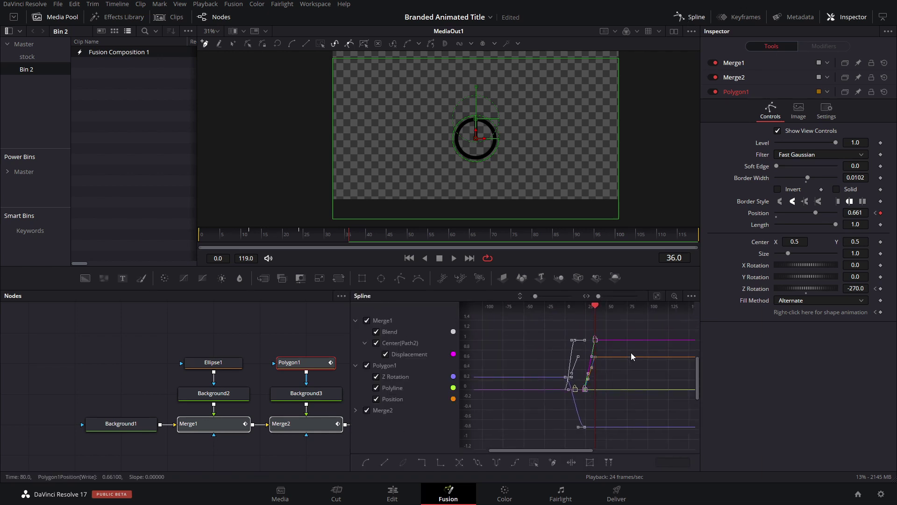
pyautogui.click(687, 16)
# Play the animation from frame 0 to review the fade, rotation, downward move and shortening line.
pyautogui.moveTo(327, 234); pyautogui.dragTo(195, 234)
pyautogui.click(416, 337)
pyautogui.press('space')
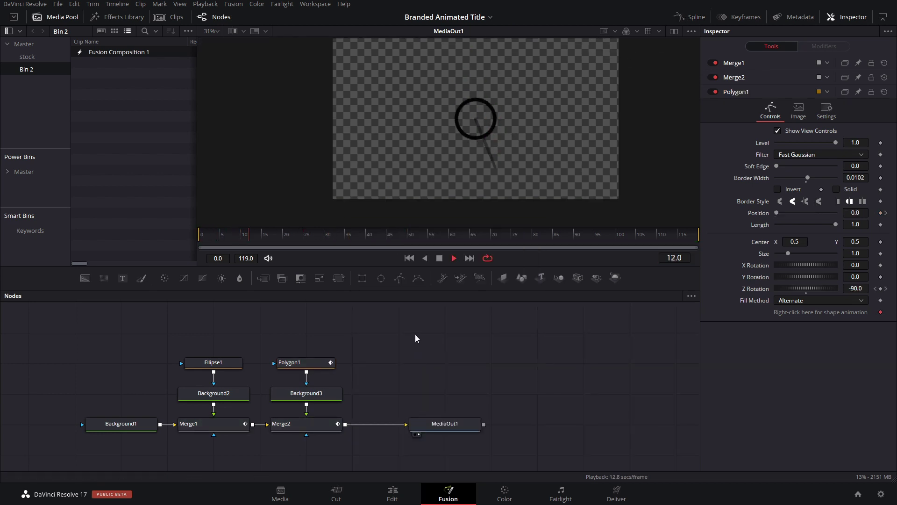
pyautogui.press('space')
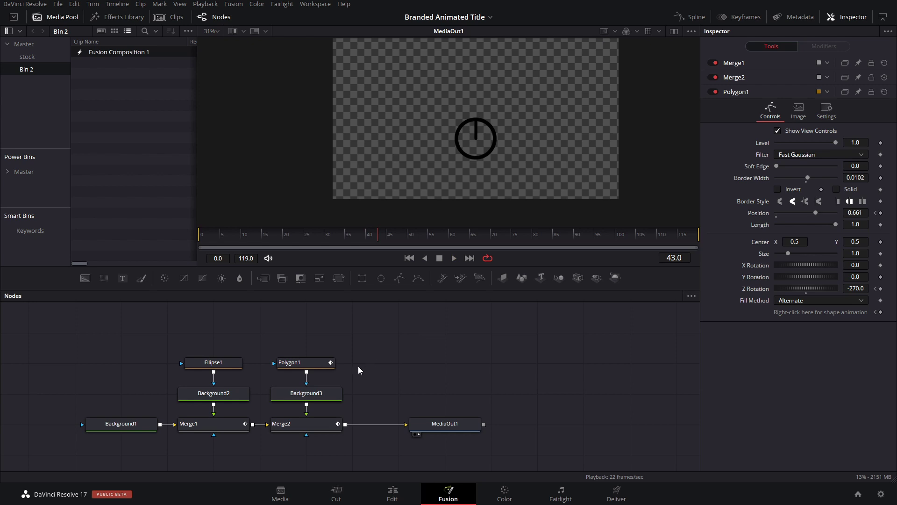
# Enable motion blur on Merge1 and adjust its shutter angle and quality.
pyautogui.click(309, 425)
pyautogui.click(211, 424)
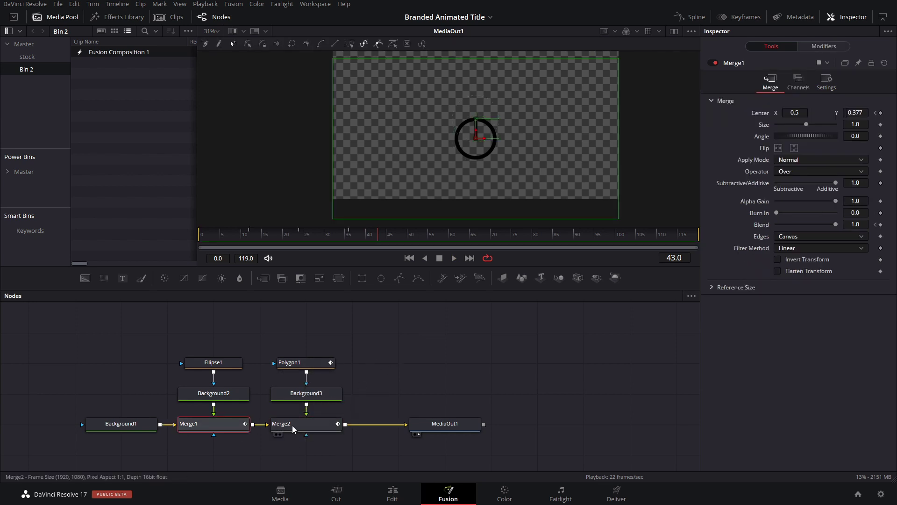
pyautogui.click(828, 86)
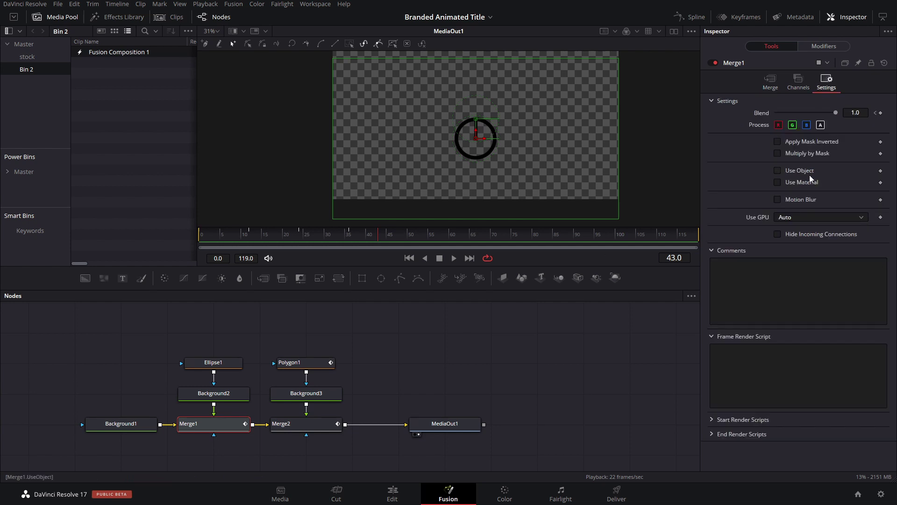
pyautogui.click(788, 199)
pyautogui.click(783, 221)
pyautogui.click(797, 213)
# Enable motion blur on Merge2 with a shutter angle of 80 and a quality of 4.
pyautogui.click(299, 423)
pyautogui.click(827, 81)
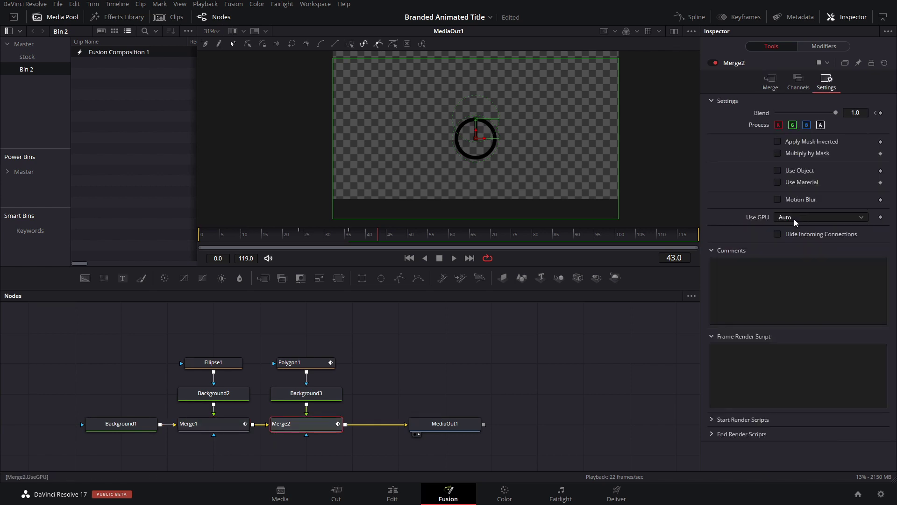
pyautogui.click(789, 199)
pyautogui.click(789, 223)
pyautogui.click(800, 213)
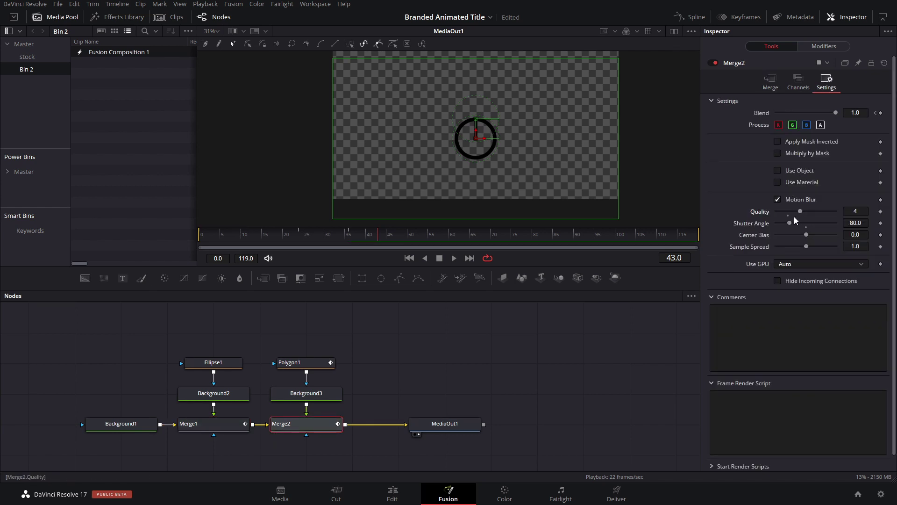
# Enable motion blur on Polygon1 and set its shutter angle to 80.
pyautogui.click(323, 363)
pyautogui.click(834, 78)
pyautogui.click(791, 114)
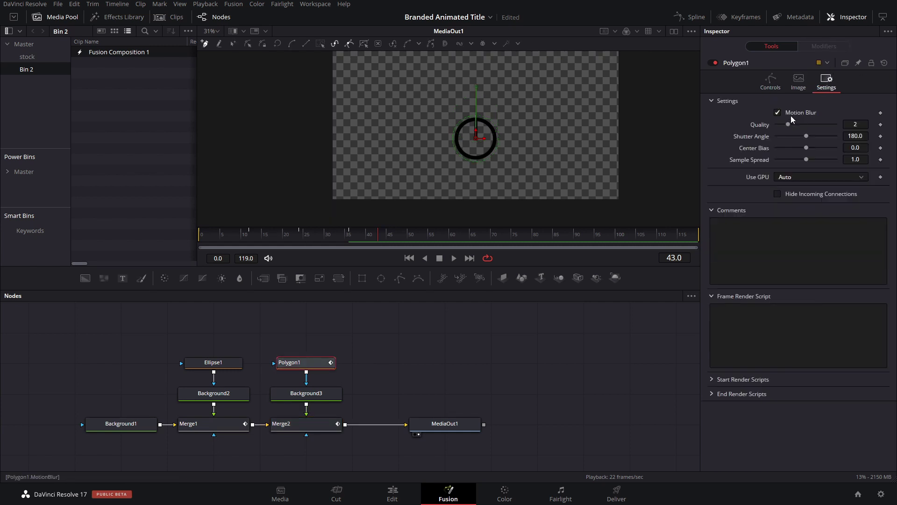
pyautogui.click(792, 139)
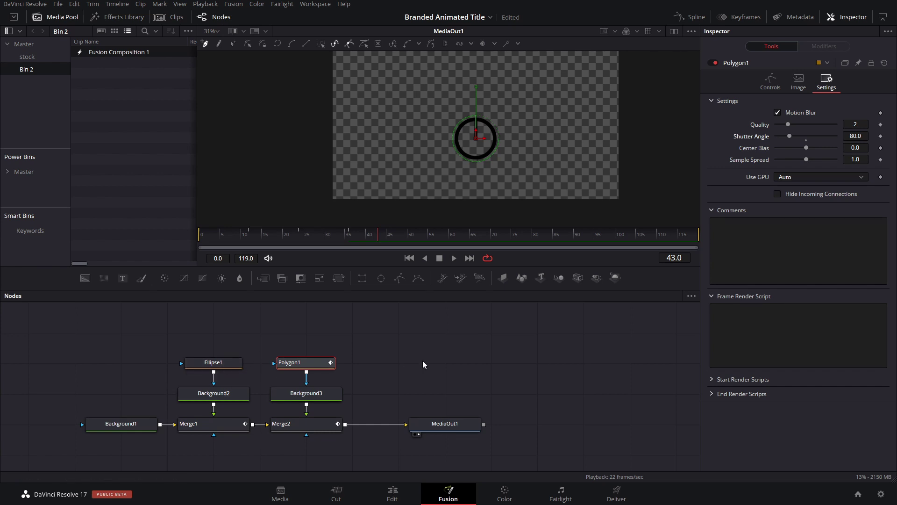
# Play the composition from frame 8 to review the motion blur on the circle and line, stopping at frame 36.
pyautogui.click(233, 246)
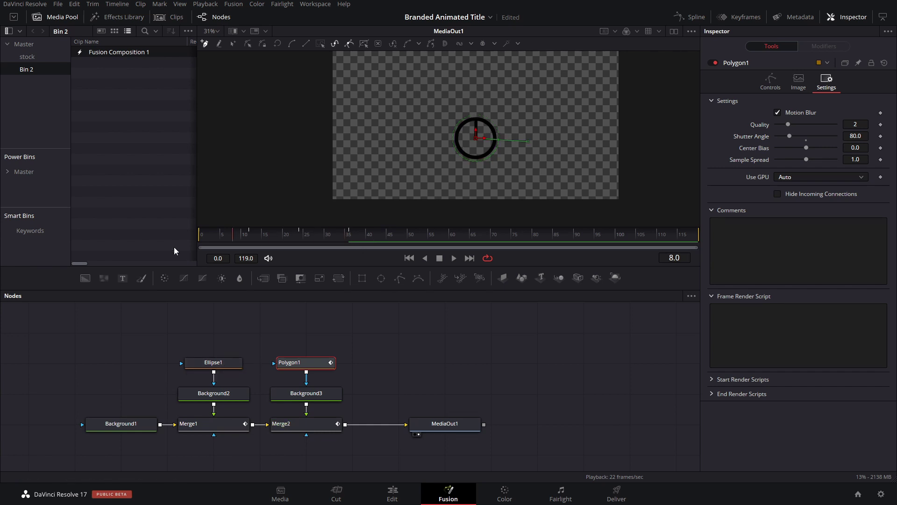
pyautogui.click(423, 323)
pyautogui.press('space')
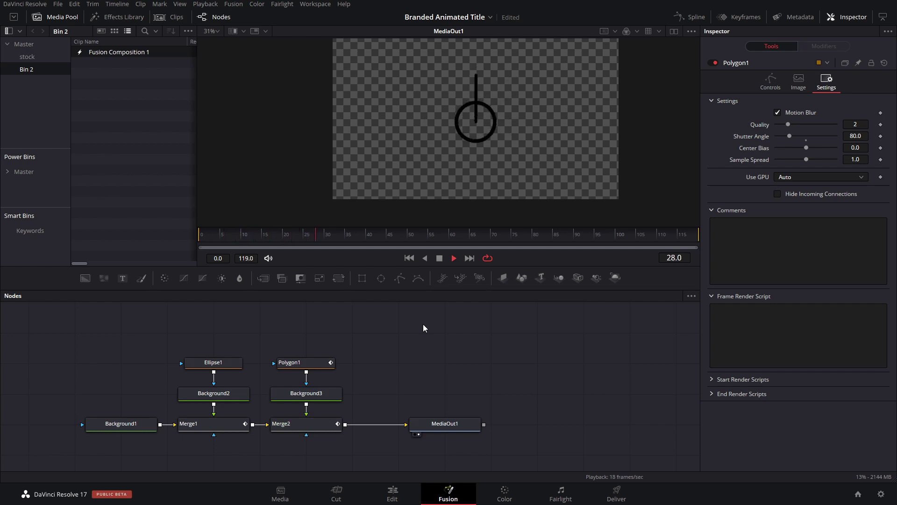
pyautogui.press('space')
pyautogui.moveTo(346, 239); pyautogui.dragTo(352, 236)
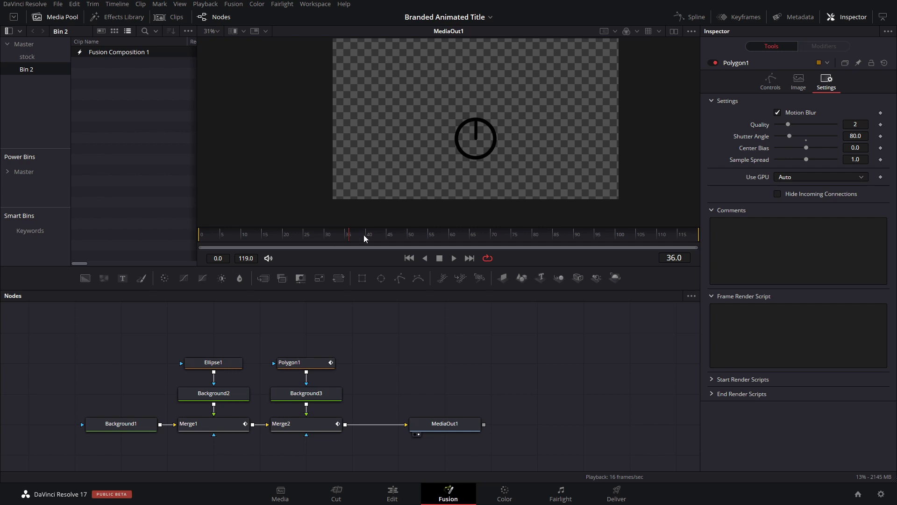
# Add a Text node merged after Merge2 and enter the title THE WATCHER.
pyautogui.moveTo(452, 385); pyautogui.dragTo(456, 415)
pyautogui.click(334, 384)
pyautogui.moveTo(120, 277)
pyautogui.mouseDown()
pyautogui.moveTo(265, 327)
pyautogui.moveTo(282, 366)
pyautogui.moveTo(247, 414)
pyautogui.moveTo(209, 434)
pyautogui.mouseUp()
pyautogui.moveTo(270, 371); pyautogui.dragTo(276, 398)
pyautogui.click(757, 152)
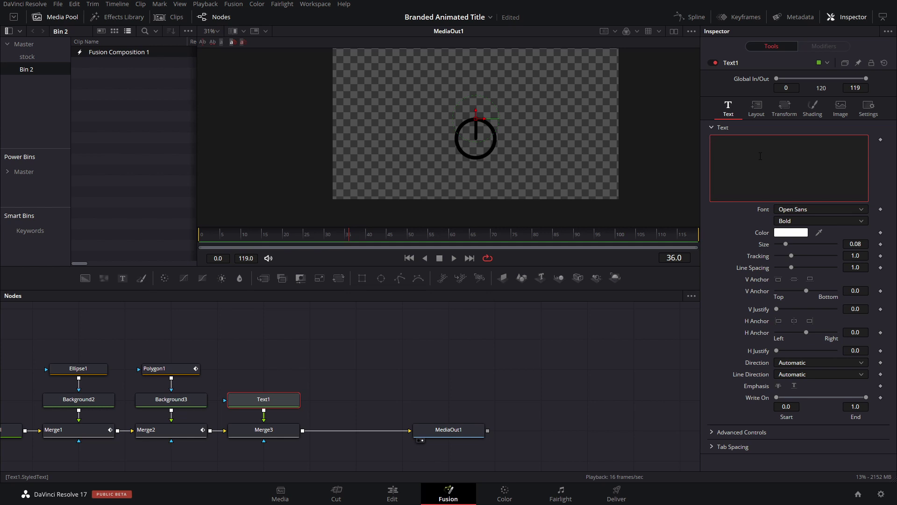
pyautogui.write('THE WATCHER')
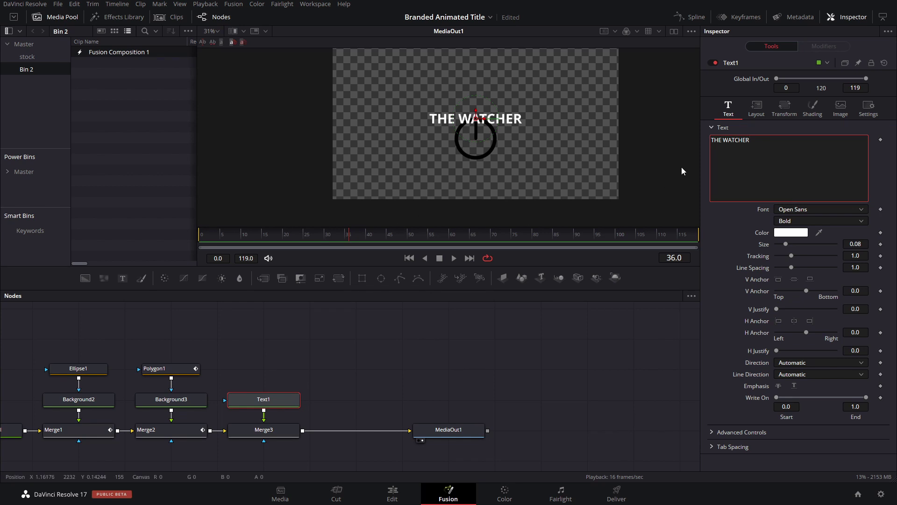
# Set the title's font to NSimSun Regular and enlarge it to a size of about 0.123.
pyautogui.click(826, 209)
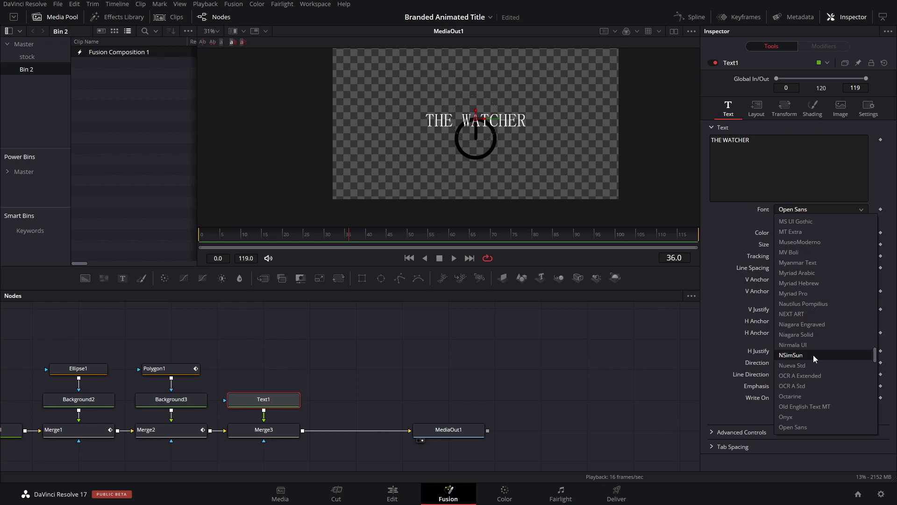
pyautogui.click(814, 355)
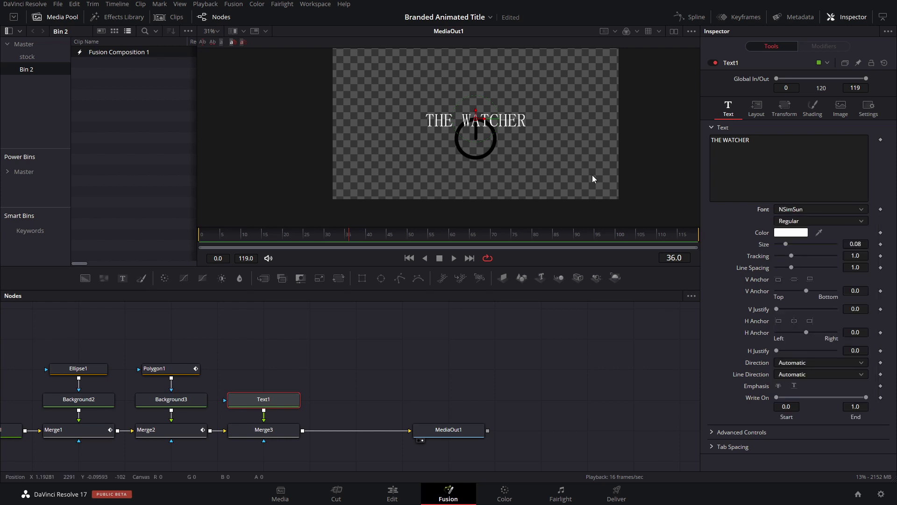
pyautogui.scroll(3, 490, 159)
pyautogui.scroll(2, 489, 156)
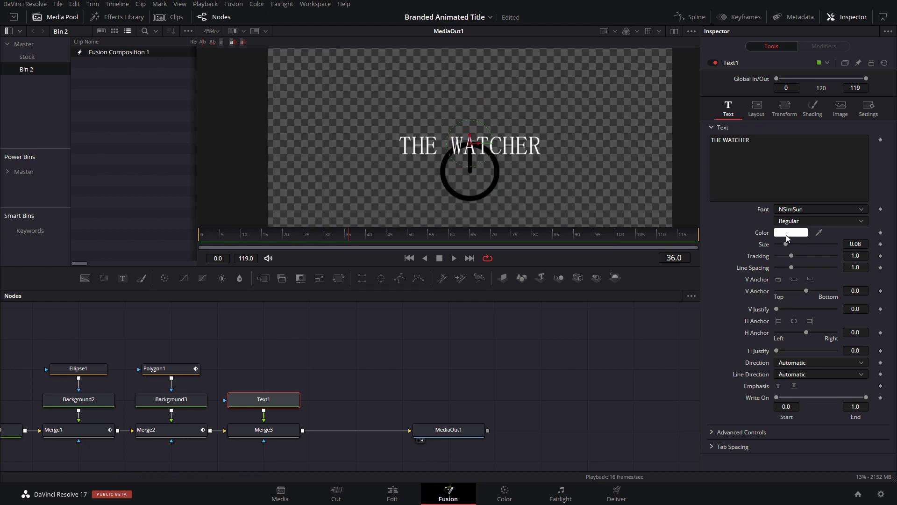
pyautogui.moveTo(855, 244); pyautogui.dragTo(887, 243)
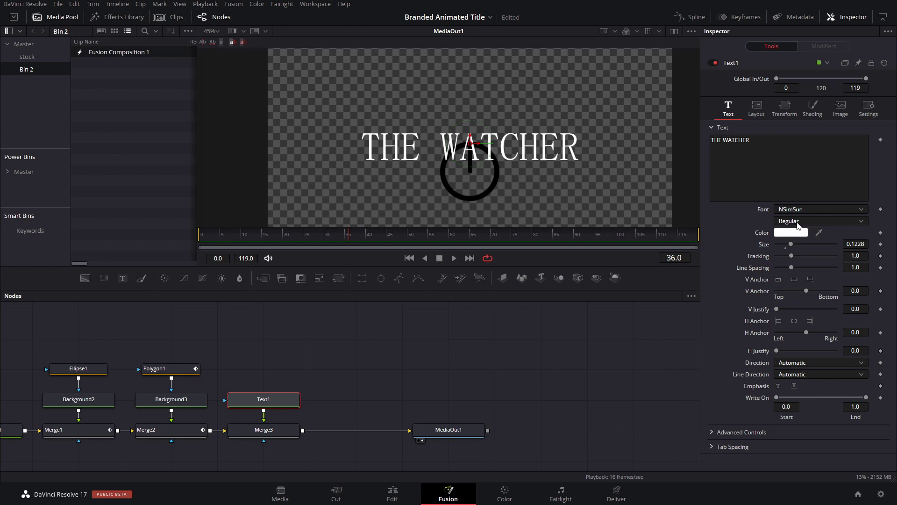
pyautogui.click(796, 224)
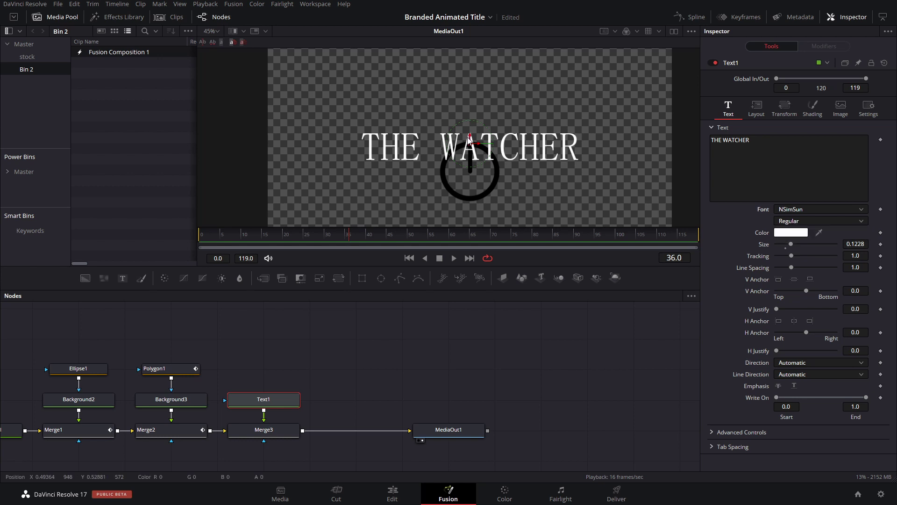
# Move the title above the circle to a Center Y of about 0.605 and keyframe its Center at frame 36.
pyautogui.moveTo(471, 141); pyautogui.dragTo(470, 111)
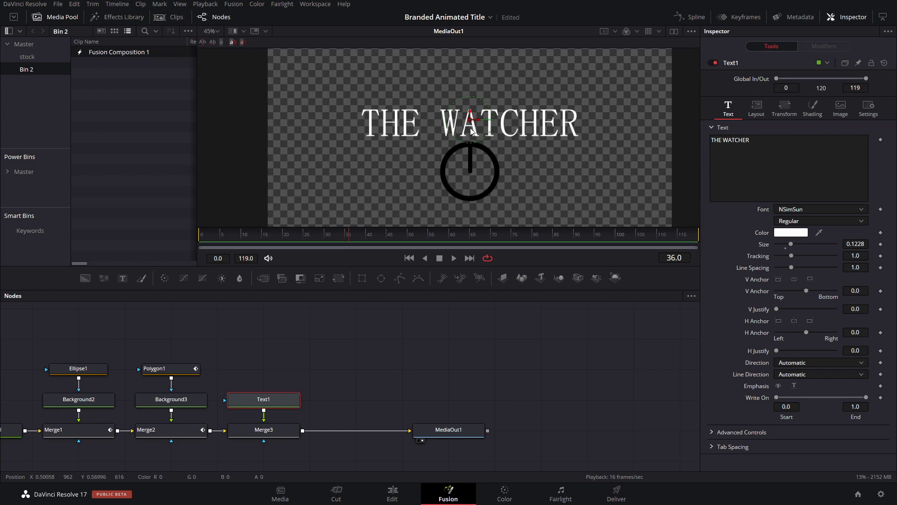
pyautogui.click(757, 108)
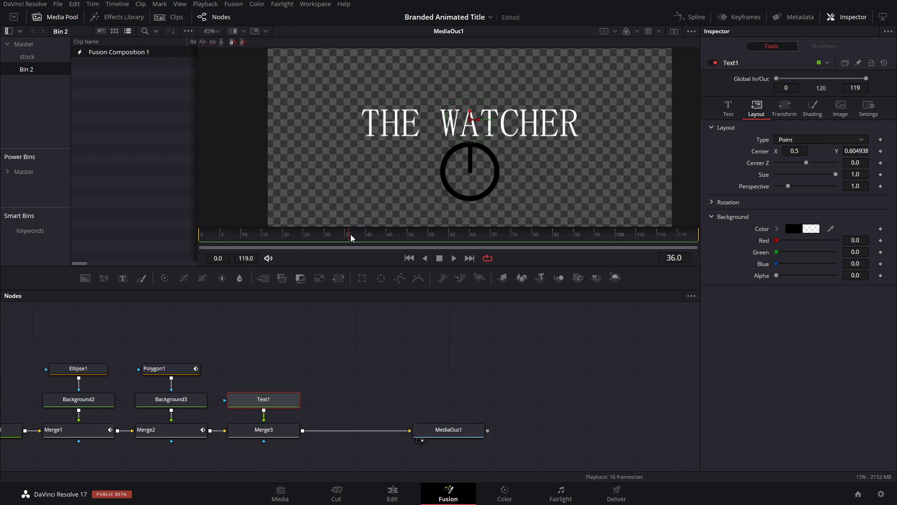
pyautogui.click(882, 152)
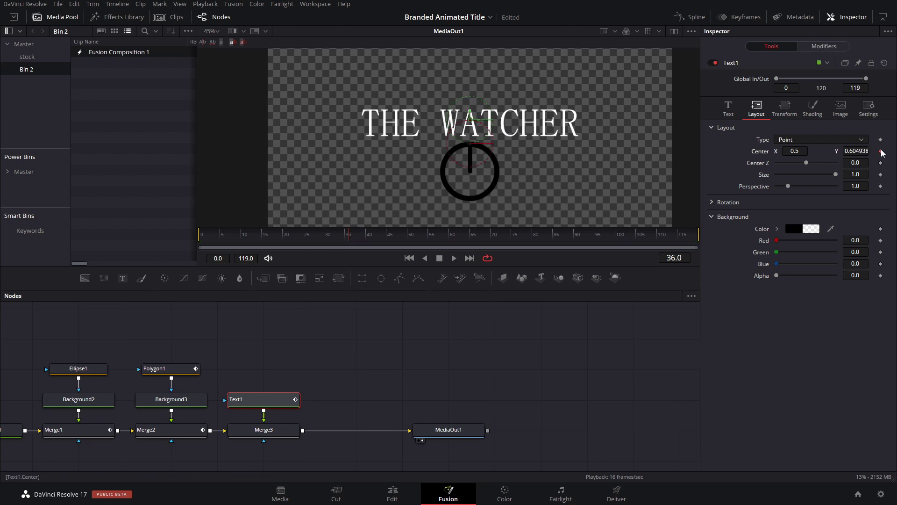
# At frame 24, lower the title to a Center Y of about 0.438 as its starting position, and save the project.
pyautogui.click(302, 240)
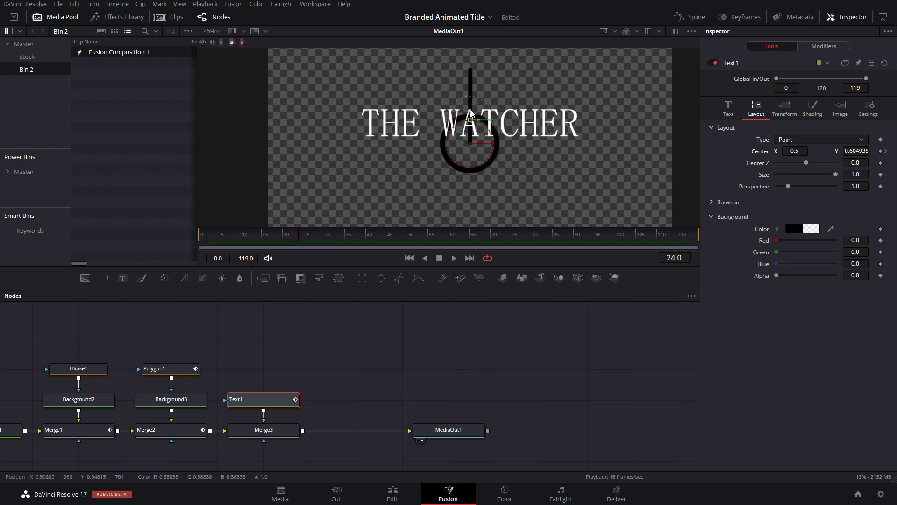
pyautogui.moveTo(471, 114); pyautogui.dragTo(484, 163)
pyautogui.scroll(-2, 451, 219)
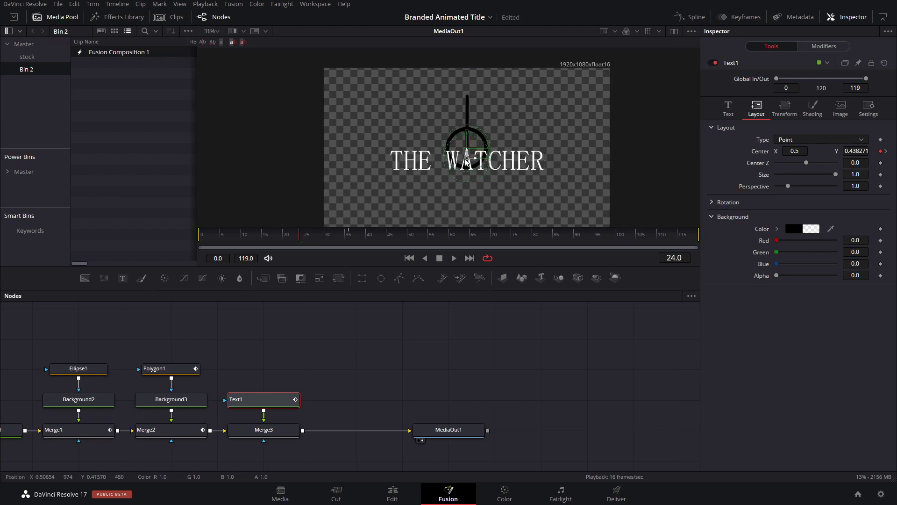
pyautogui.hotkey('ctrl', 's')
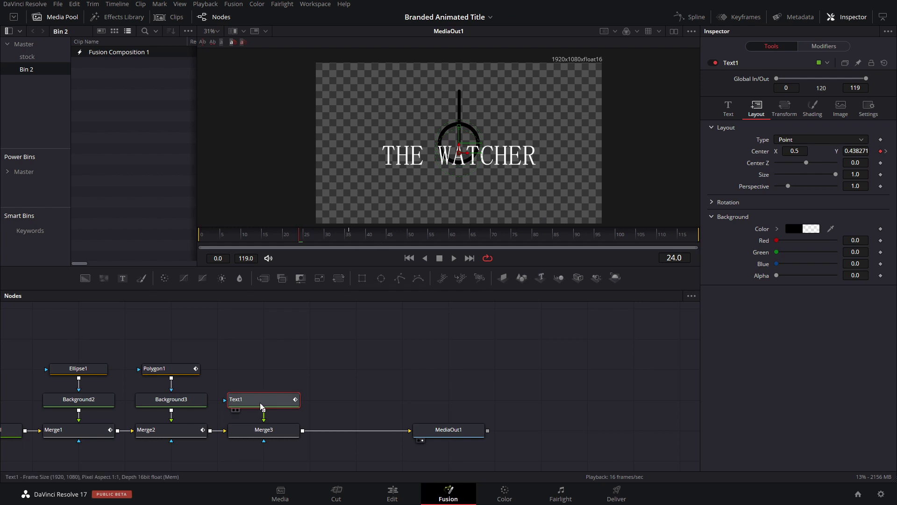
# Smooth the Displacement curve of Text1's Center animation in the Spline editor.
pyautogui.click(690, 17)
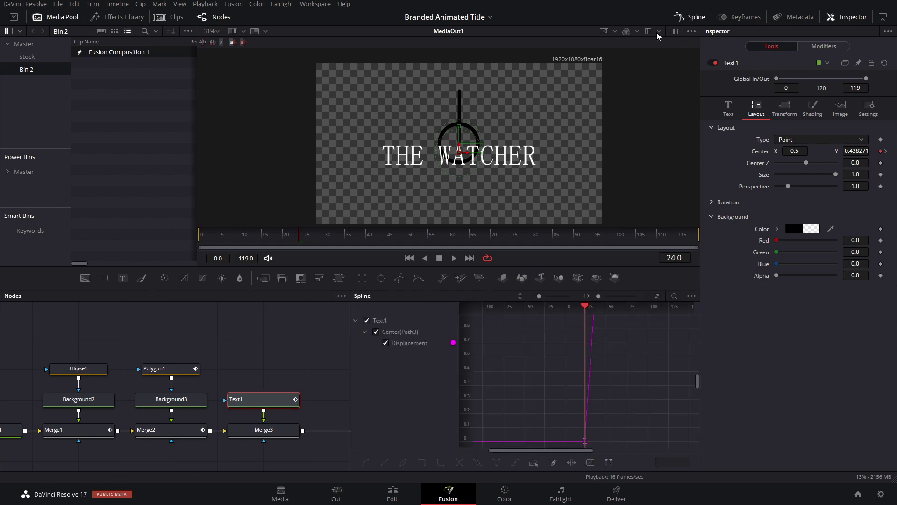
pyautogui.click(560, 354)
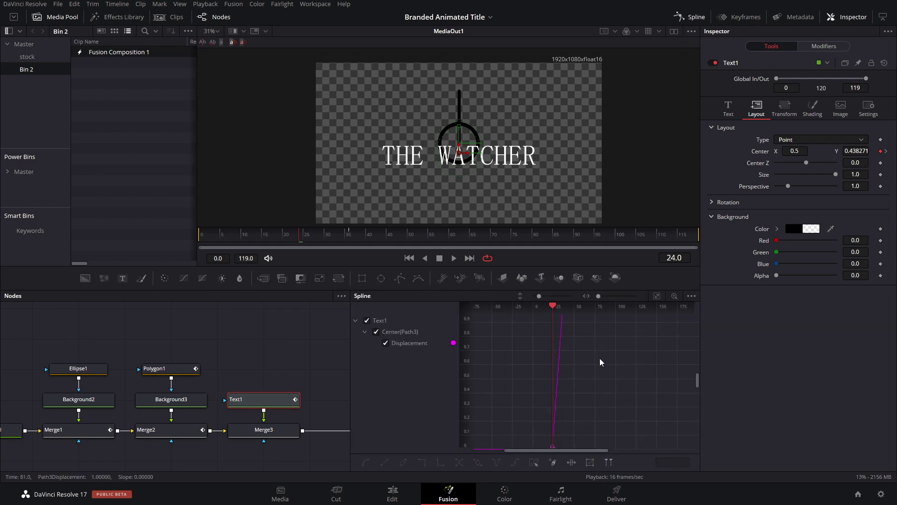
pyautogui.click(601, 362)
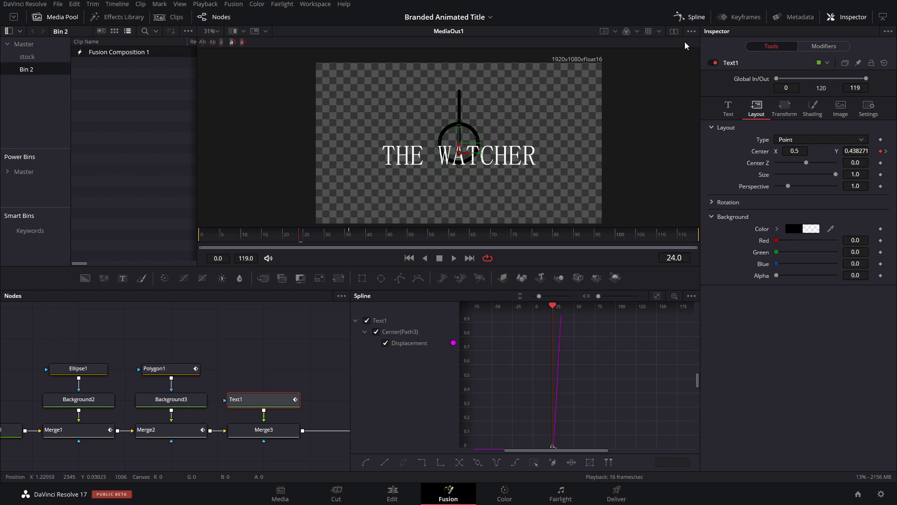
pyautogui.click(696, 18)
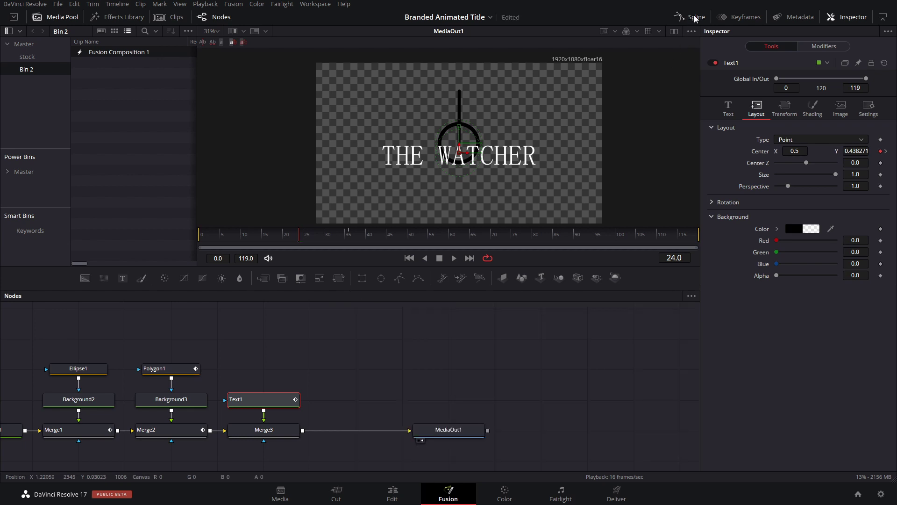
# Enable motion blur on Text1 with a shutter angle of 80 and a quality of 4.
pyautogui.click(865, 107)
pyautogui.click(790, 167)
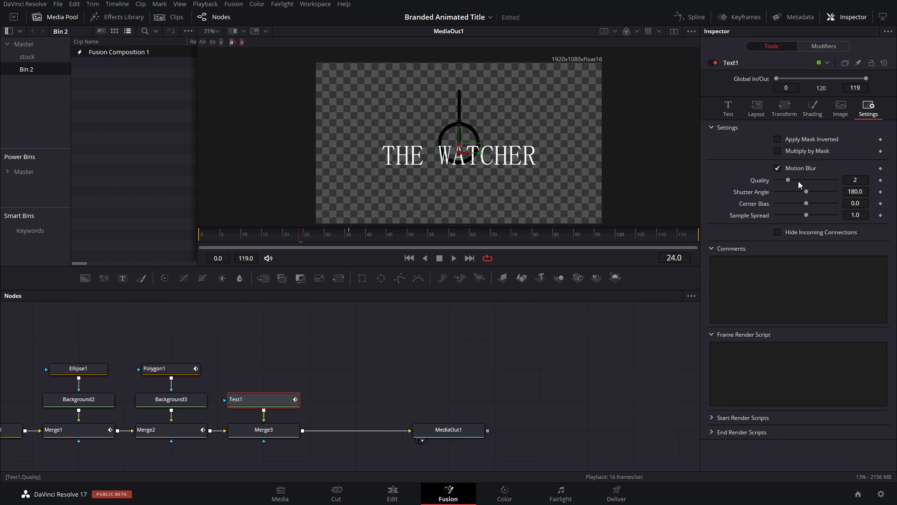
pyautogui.click(787, 197)
pyautogui.click(403, 337)
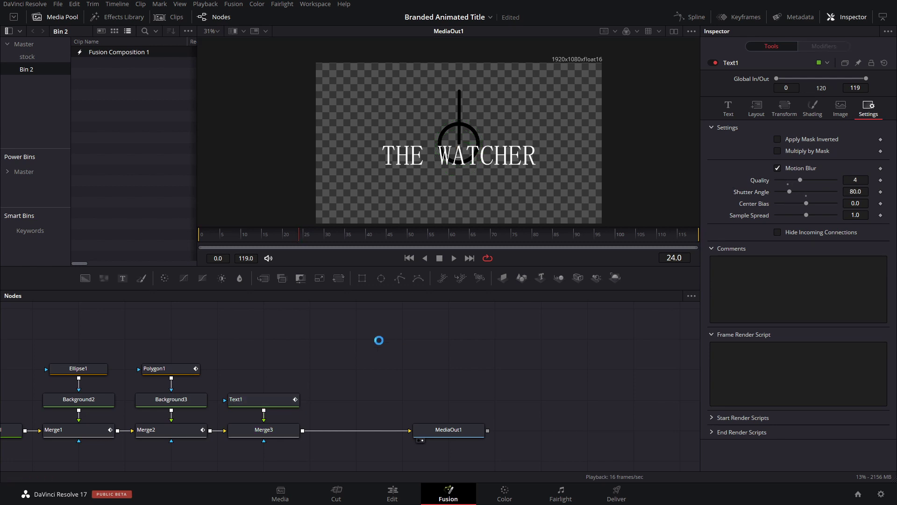
# Add a rectangle mask to Text1, widen it to about 0.663 and raise its Center Y to about 0.701.
pyautogui.click(281, 403)
pyautogui.click(363, 278)
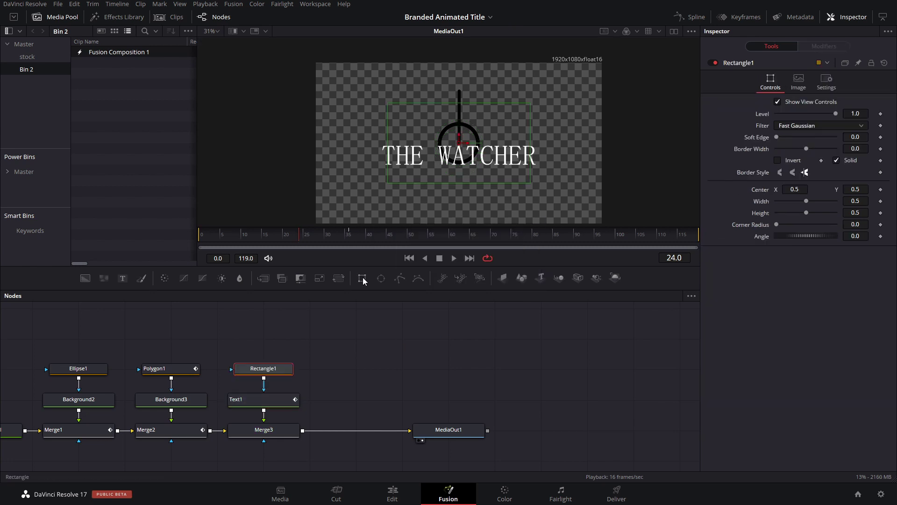
pyautogui.moveTo(531, 159); pyautogui.dragTo(554, 159)
pyautogui.moveTo(460, 146); pyautogui.dragTo(460, 109)
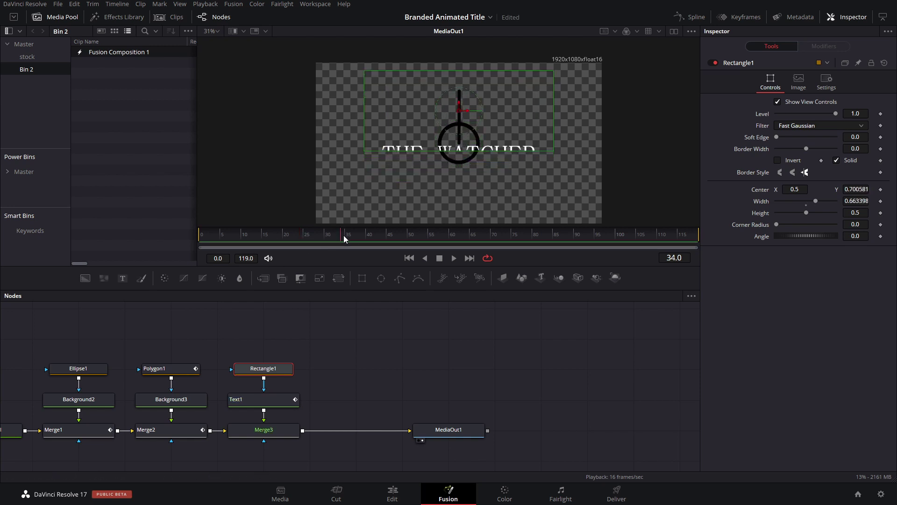
# Raise the rectangle mask to a Center Y of about 0.774 so its lower edge sits just beneath the fully raised title.
pyautogui.moveTo(341, 235); pyautogui.dragTo(349, 237)
pyautogui.scroll(2, 425, 154)
pyautogui.scroll(3, 408, 161)
pyautogui.moveTo(418, 67); pyautogui.dragTo(425, 41)
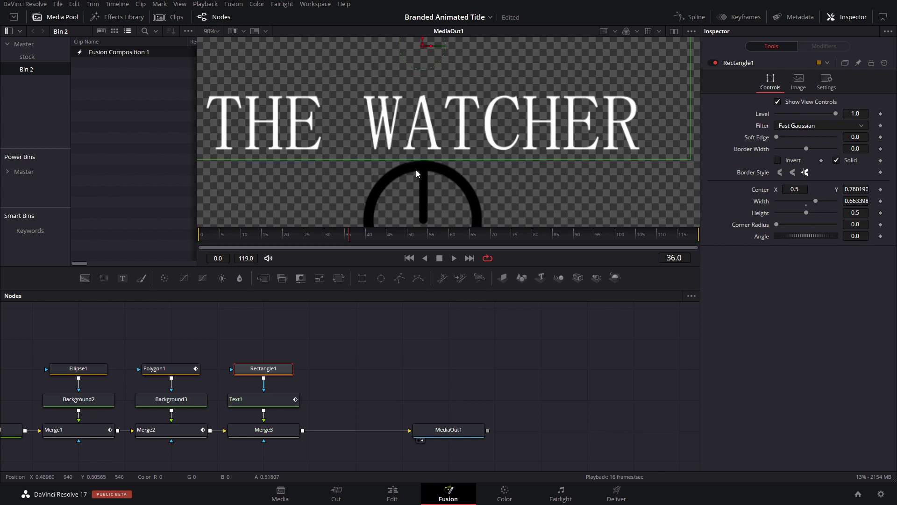
pyautogui.scroll(-5, 444, 159)
pyautogui.moveTo(344, 237)
pyautogui.mouseDown()
pyautogui.moveTo(305, 236)
pyautogui.moveTo(344, 237)
pyautogui.moveTo(318, 240)
pyautogui.moveTo(338, 246)
pyautogui.mouseUp()
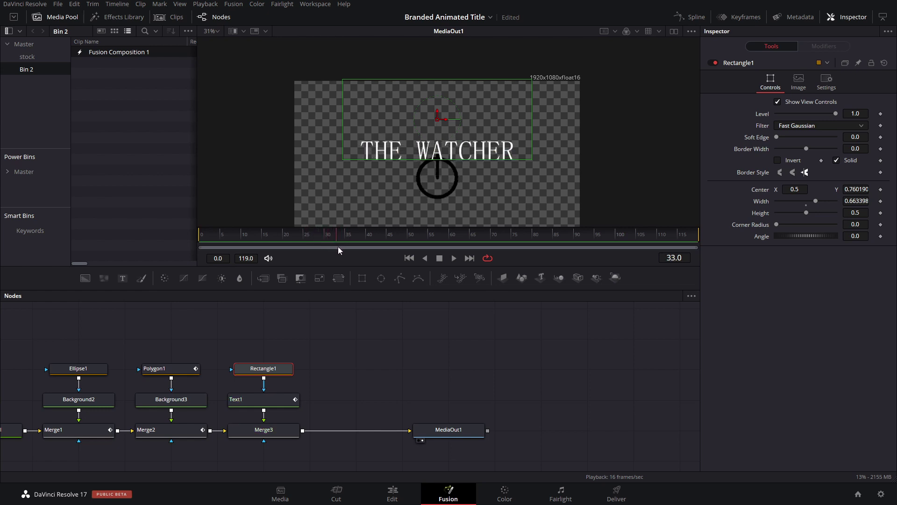
pyautogui.scroll(5, 437, 152)
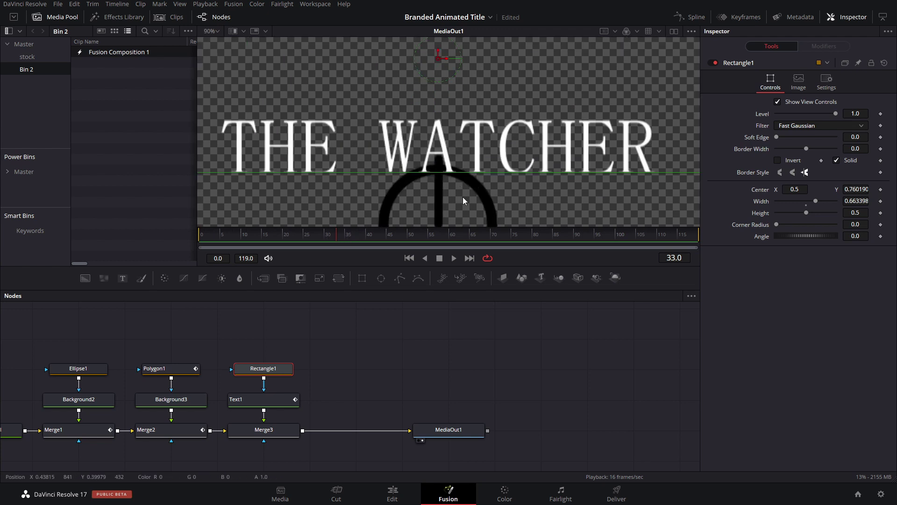
pyautogui.moveTo(343, 237); pyautogui.dragTo(366, 239)
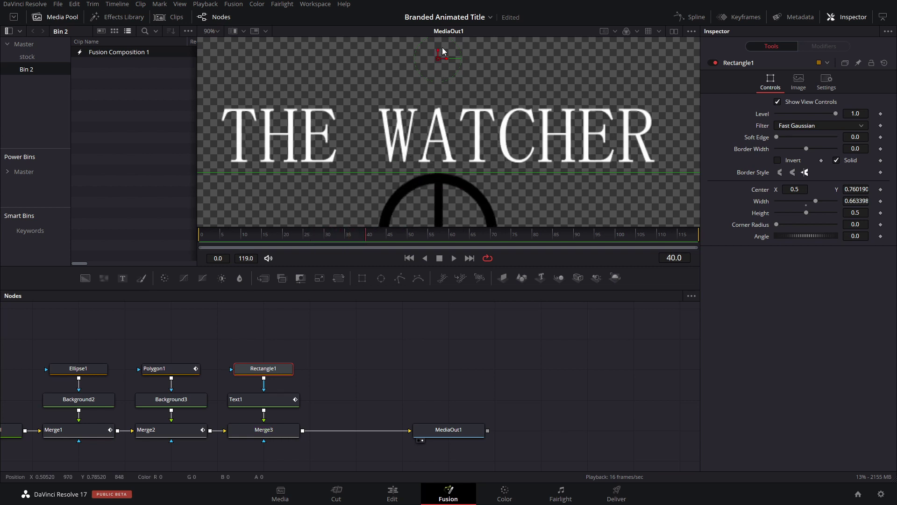
pyautogui.moveTo(439, 50); pyautogui.dragTo(437, 46)
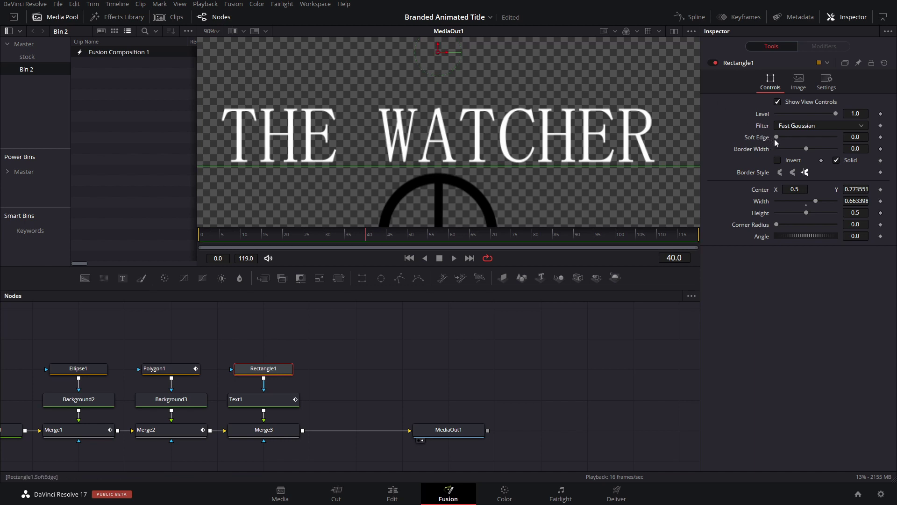
# Set the Soft Edge of the title's rectangle mask to about 0.0055.
pyautogui.moveTo(777, 136); pyautogui.dragTo(777, 137)
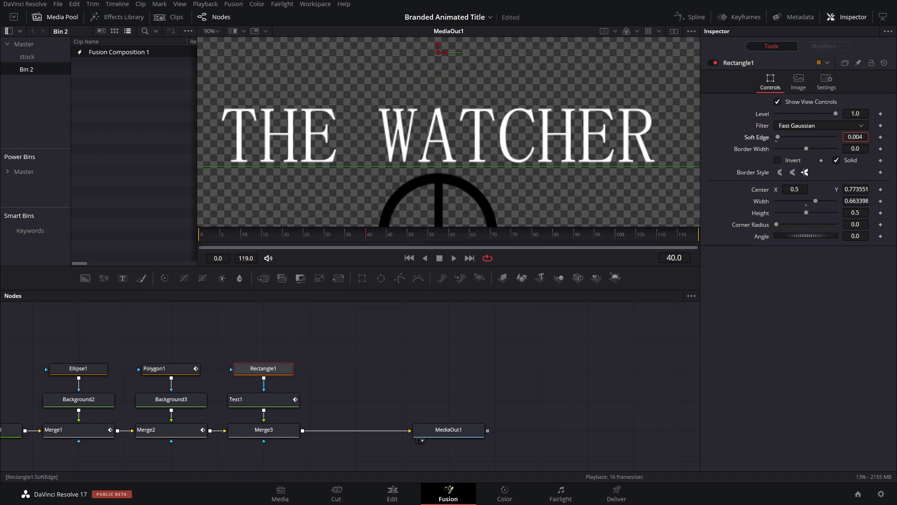
pyautogui.moveTo(362, 237)
pyautogui.mouseDown()
pyautogui.moveTo(322, 244)
pyautogui.moveTo(356, 241)
pyautogui.mouseUp()
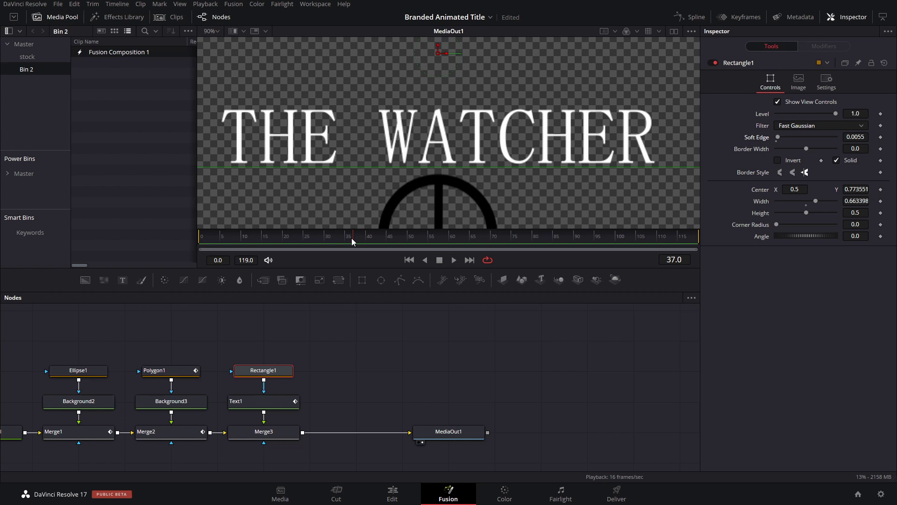
# Keyframe Merge3's Blend from 0.0 at frame 24 to 1.0 at frame 36, play back the fade and save the project.
pyautogui.click(275, 433)
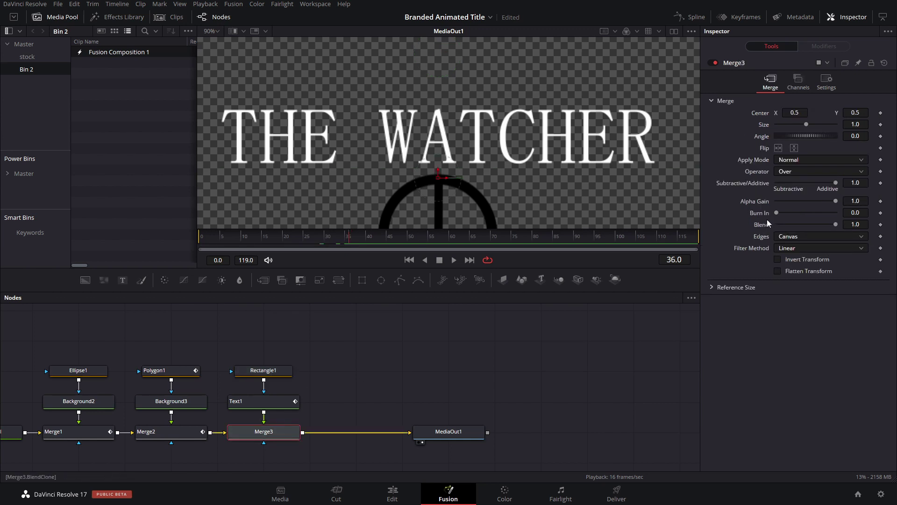
pyautogui.click(881, 225)
pyautogui.click(298, 239)
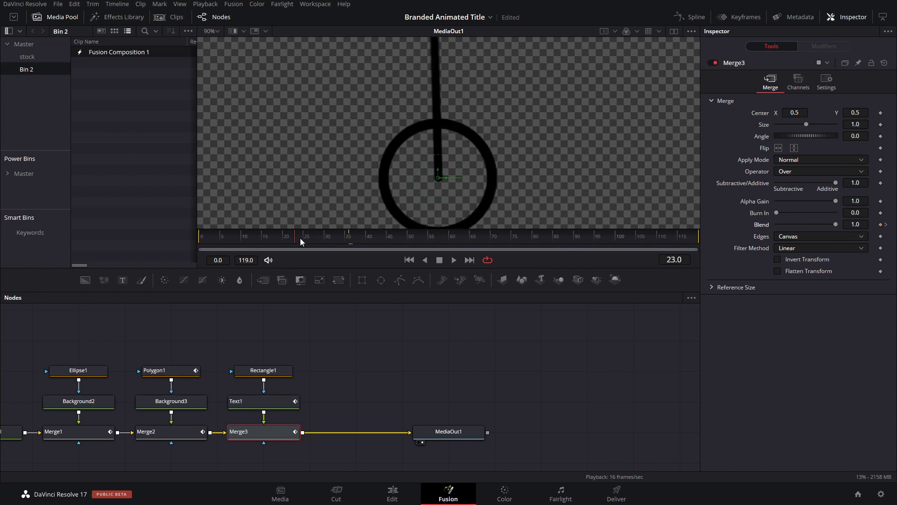
pyautogui.moveTo(834, 225); pyautogui.dragTo(752, 232)
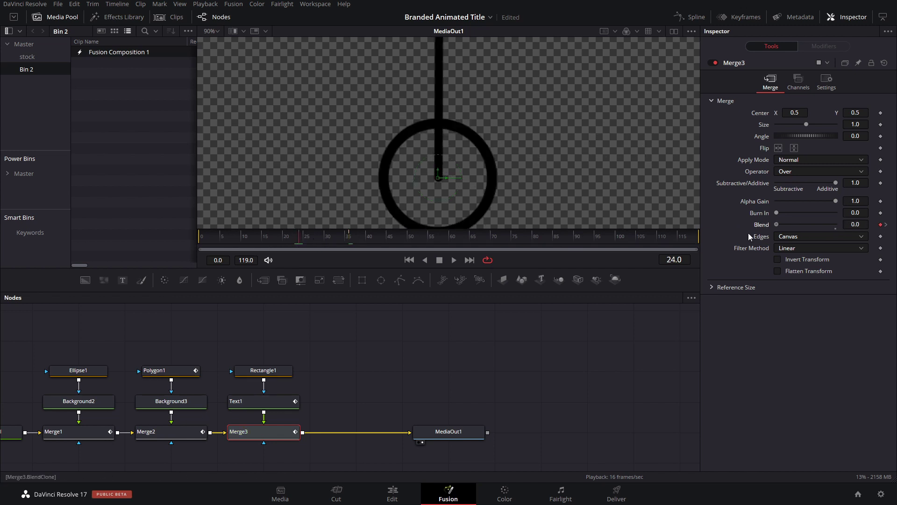
pyautogui.press('space')
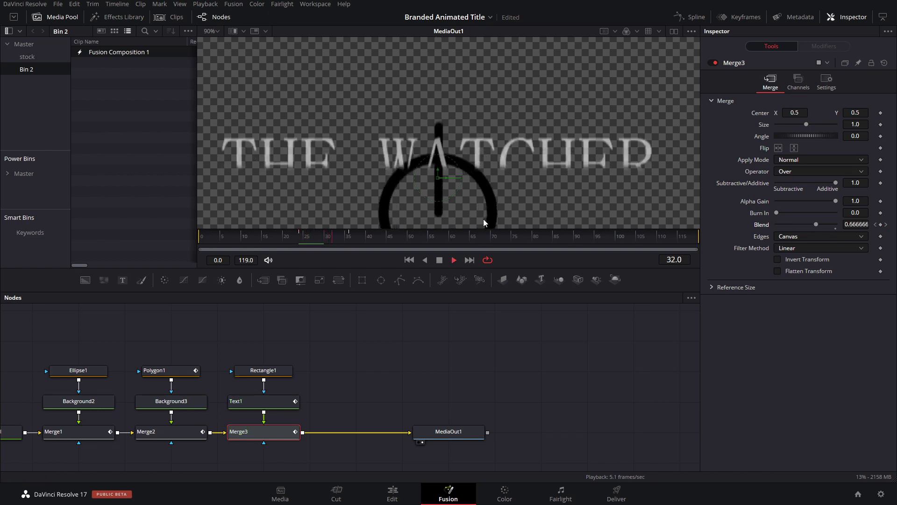
pyautogui.press('space')
pyautogui.scroll(-5, 481, 191)
pyautogui.hotkey('ctrl', 's')
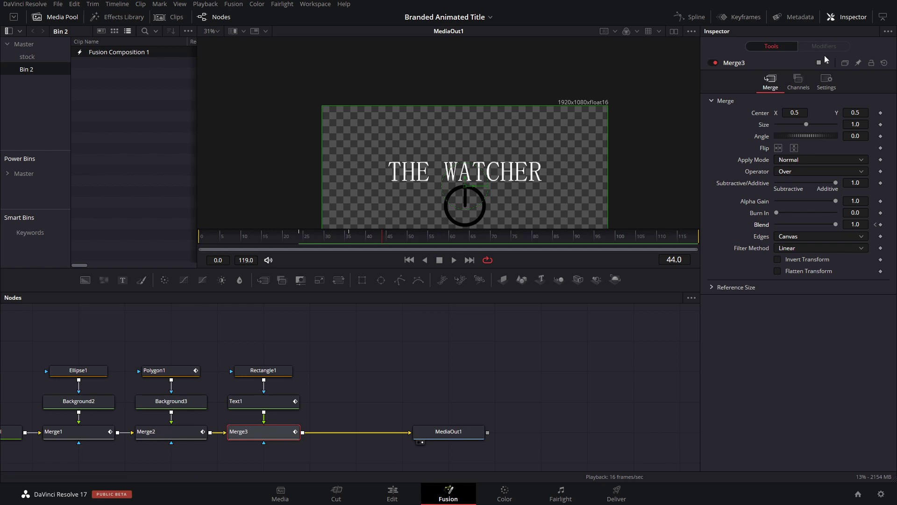
# Enable motion blur on Merge3 with a shutter angle of 80.
pyautogui.click(824, 82)
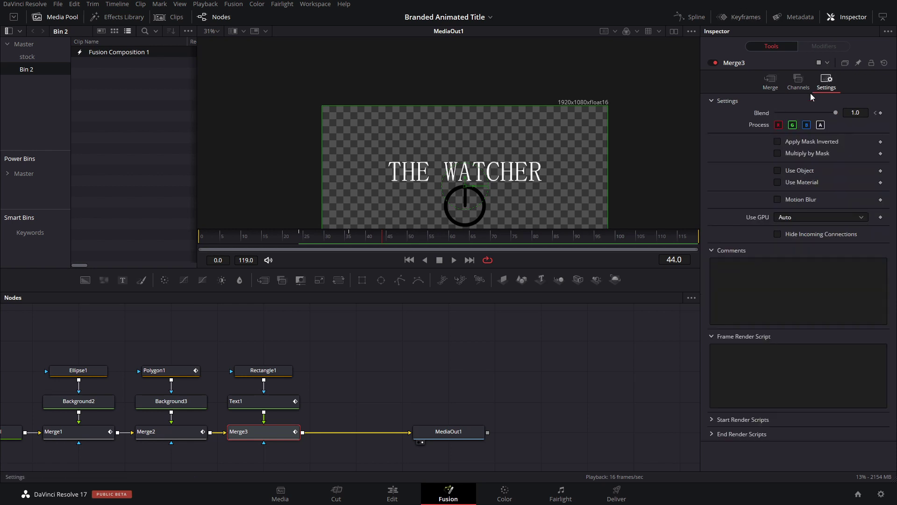
pyautogui.click(796, 199)
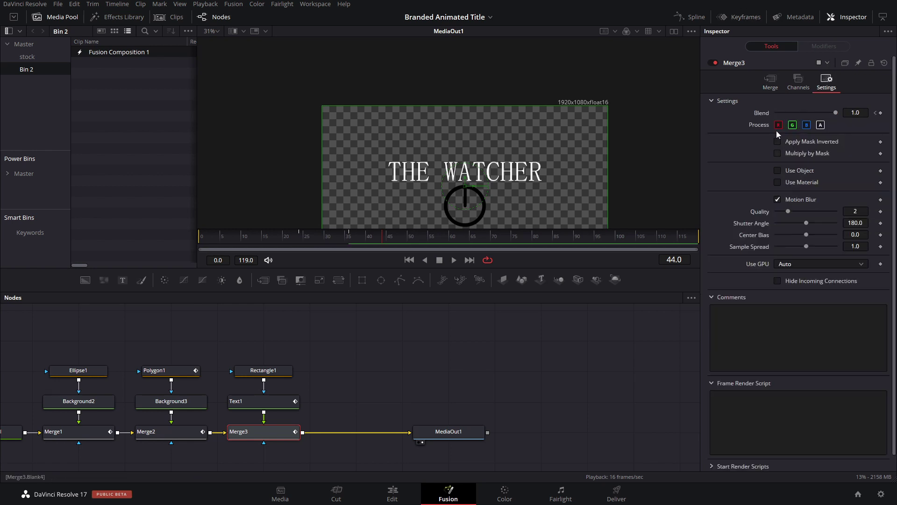
pyautogui.click(790, 223)
# Smooth Merge3's Blend curve in the Spline editor and save the project.
pyautogui.click(690, 17)
pyautogui.click(690, 17)
pyautogui.click(416, 377)
pyautogui.hotkey('ctrl', 's')
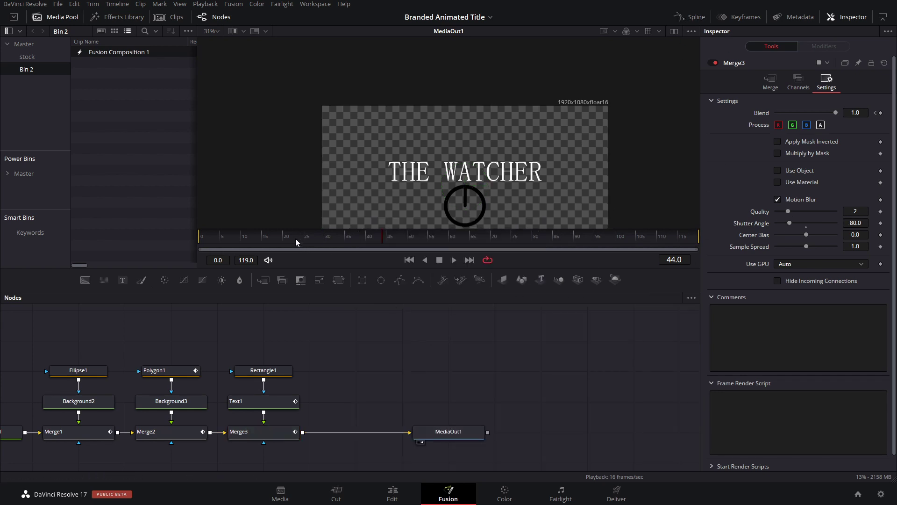
# Play the title animation from the first frame to check the text's fade and rise.
pyautogui.press('Home')
pyautogui.press('space')
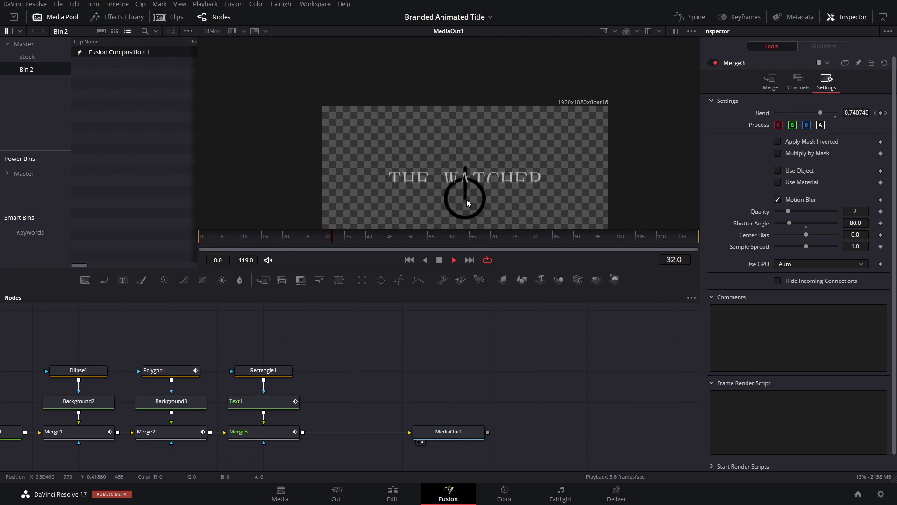
pyautogui.press('space')
pyautogui.press('space')
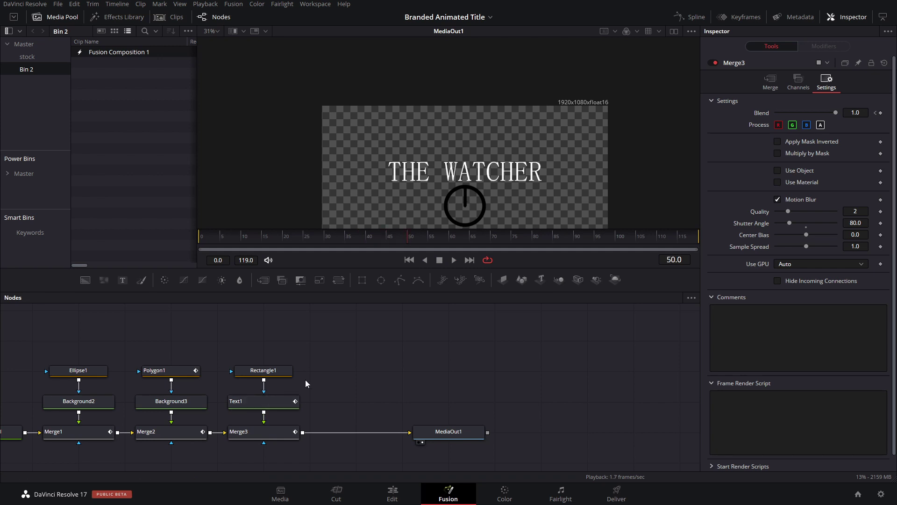
pyautogui.hscroll(-3, 338, 379)
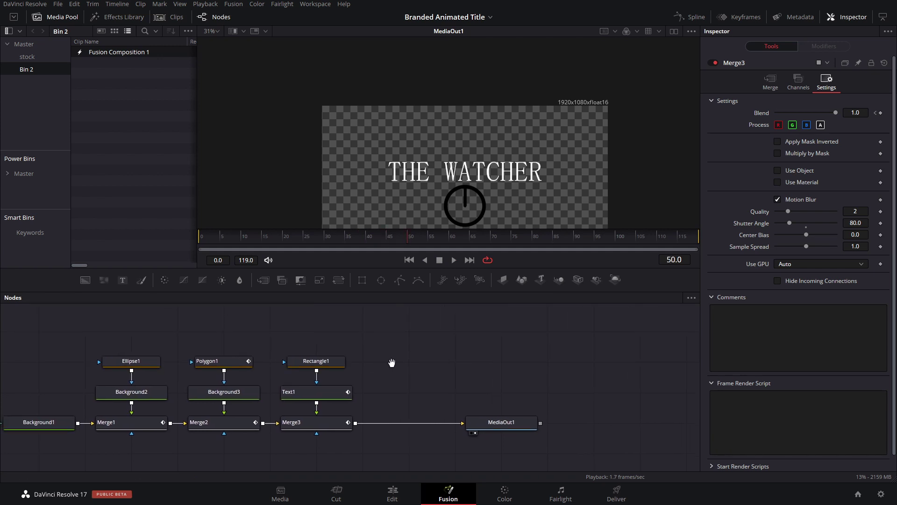
pyautogui.click(228, 388)
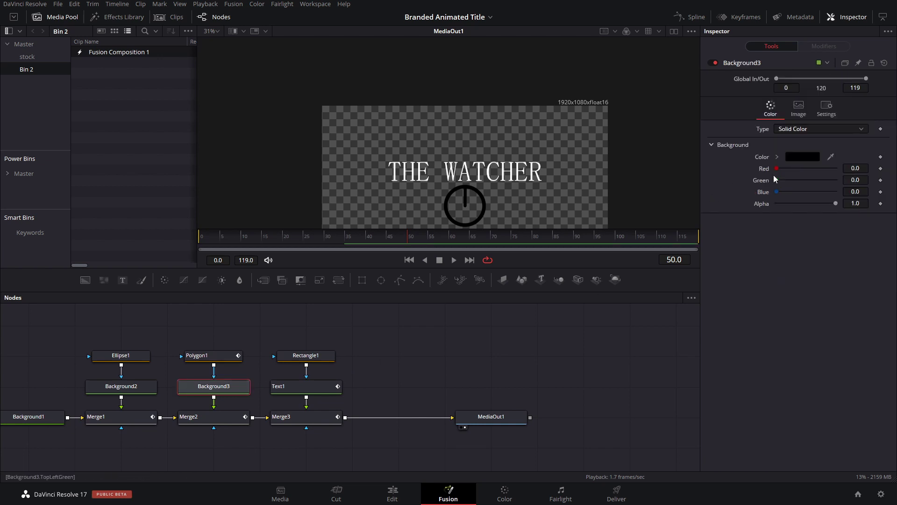
pyautogui.click(801, 157)
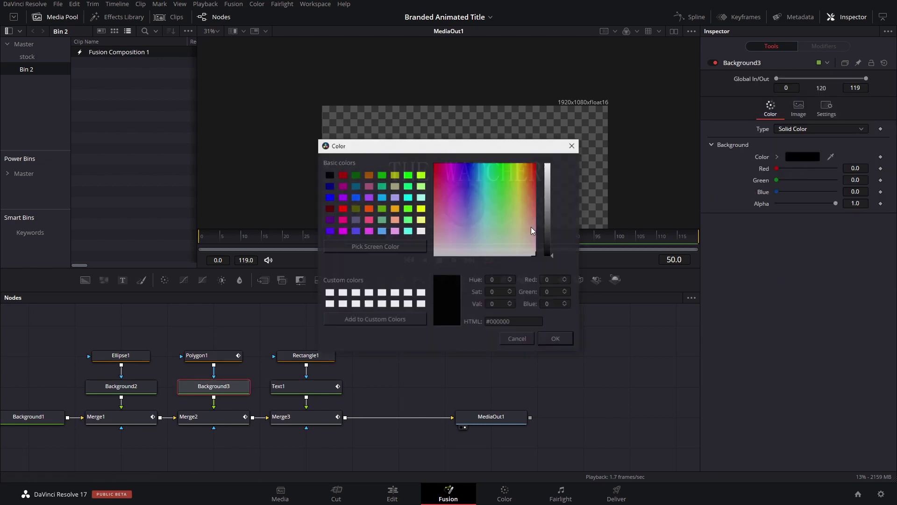
pyautogui.click(556, 338)
pyautogui.scroll(4, 444, 215)
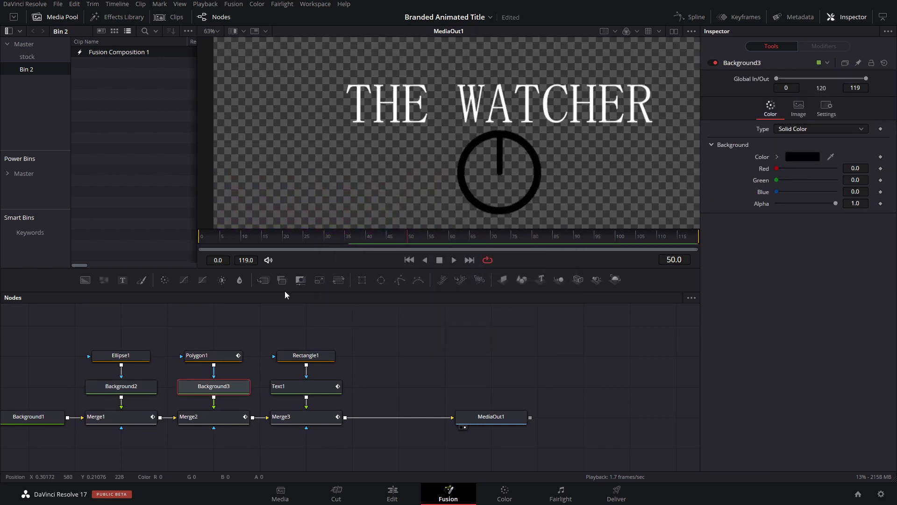
# Change the circle's fill color in Background2 to white (#ffffff).
pyautogui.click(128, 391)
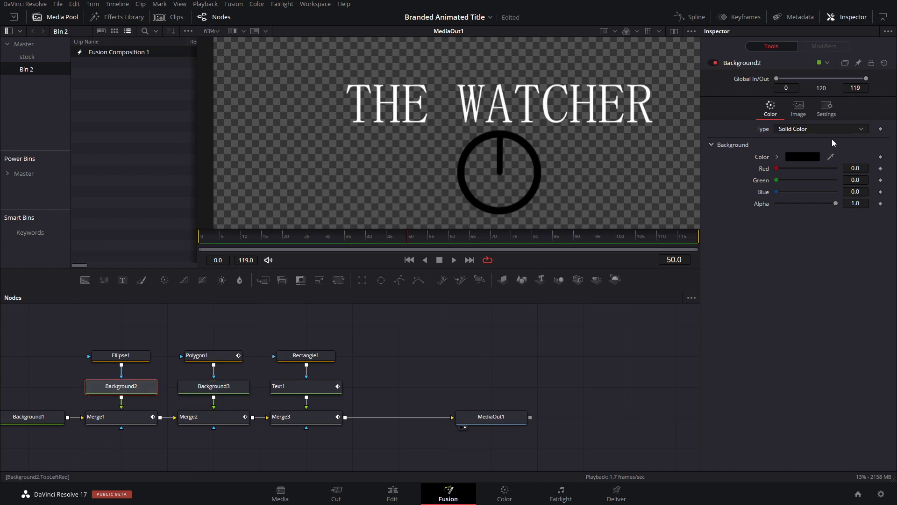
pyautogui.click(802, 157)
pyautogui.moveTo(547, 183); pyautogui.dragTo(548, 164)
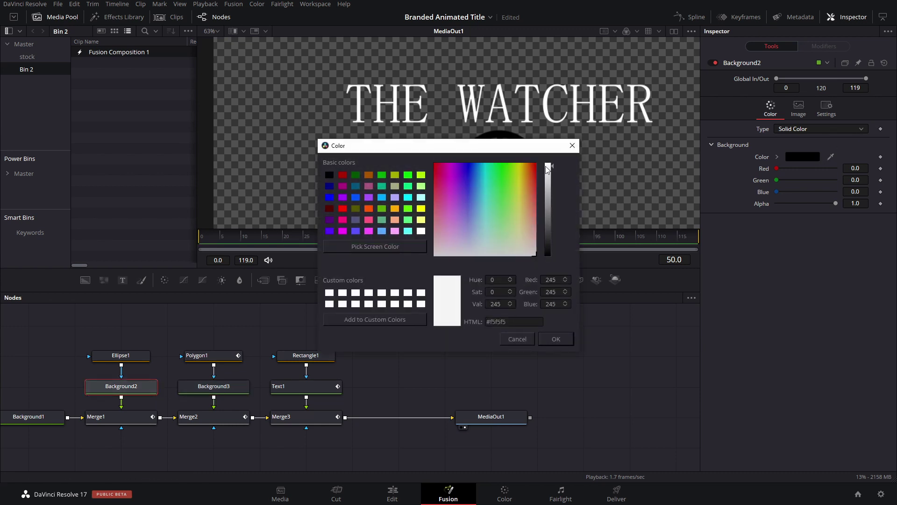
pyautogui.click(554, 338)
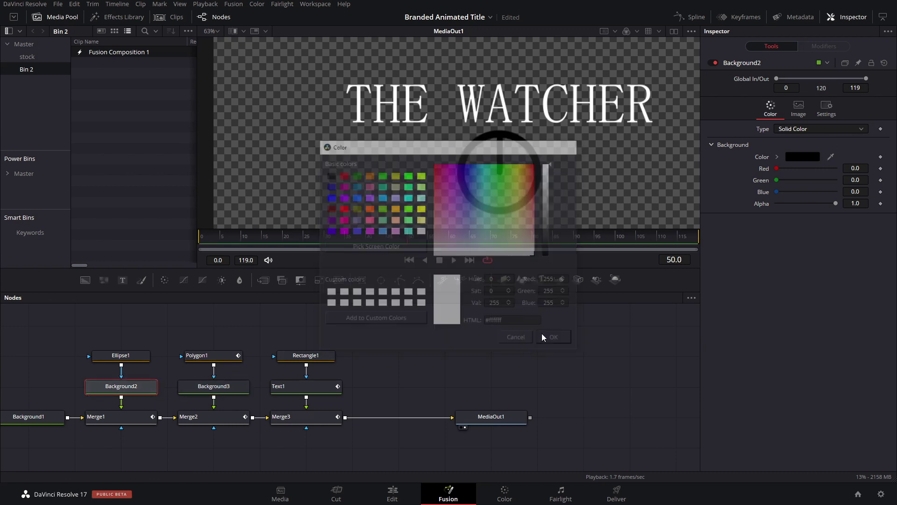
# Change the line's fill color in Background3 to yellow (#f1dd00).
pyautogui.click(228, 389)
pyautogui.click(794, 158)
pyautogui.click(523, 164)
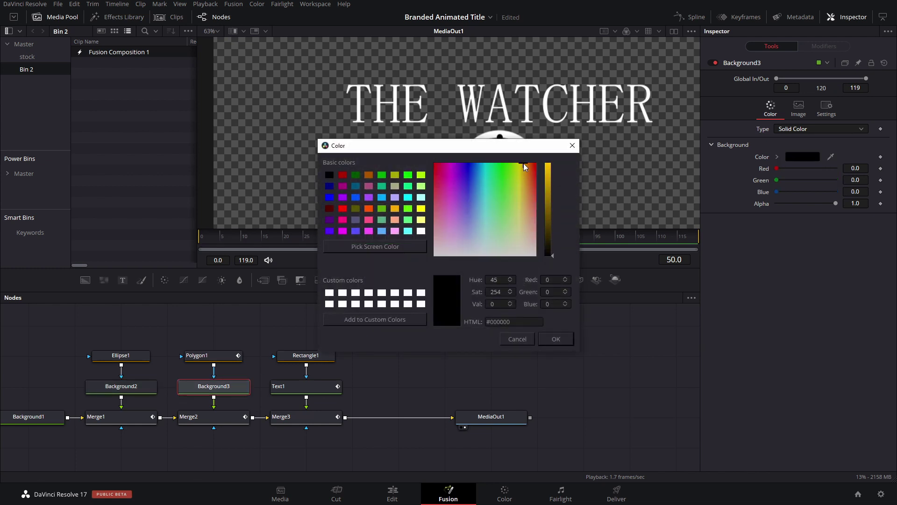
pyautogui.click(547, 165)
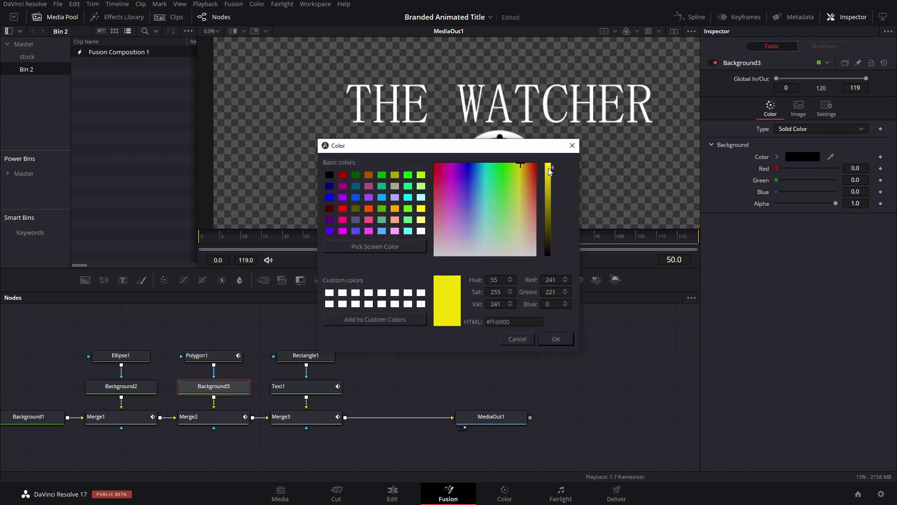
pyautogui.click(556, 339)
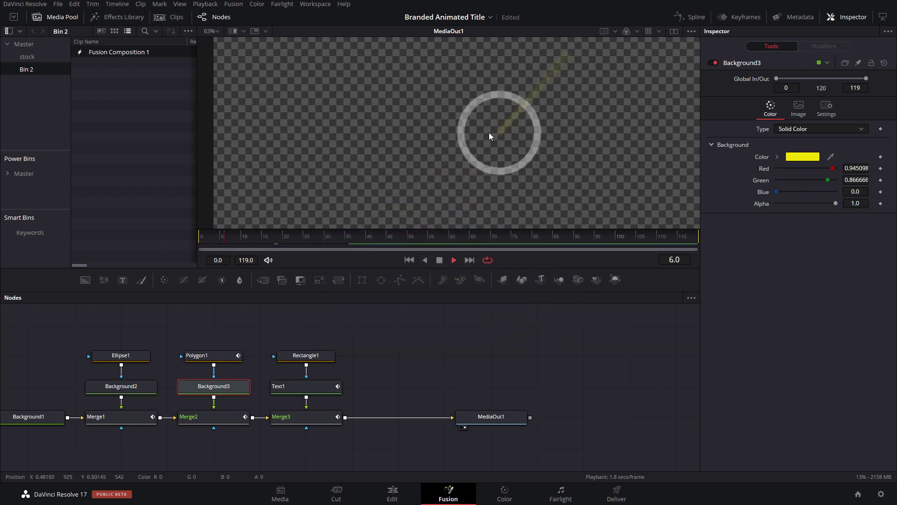
# Review the recolored title with the whole frame in view, up to about frame 70, and save the project.
pyautogui.scroll(-2, 489, 133)
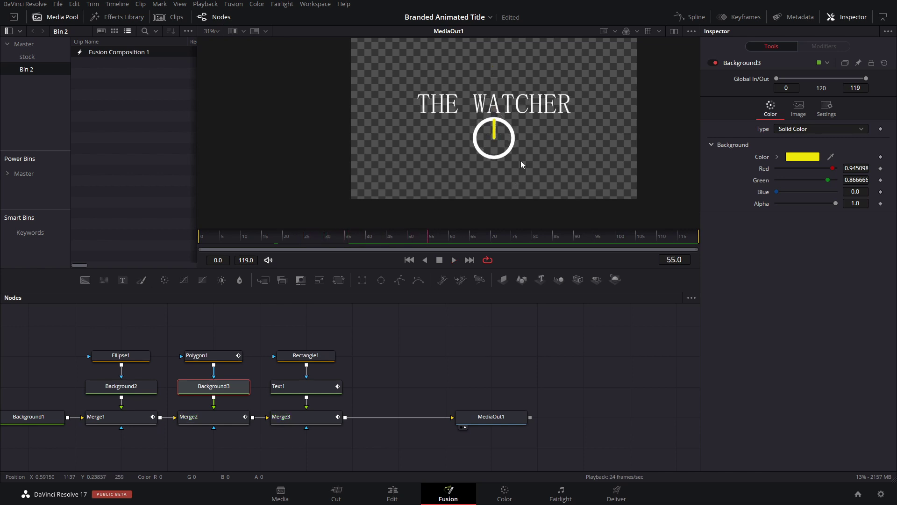
pyautogui.moveTo(520, 162); pyautogui.dragTo(471, 188)
pyautogui.click(492, 240)
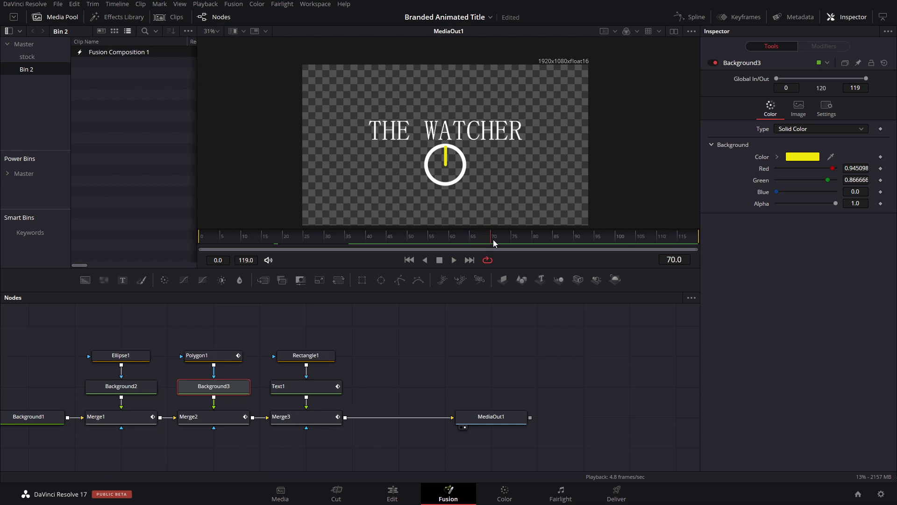
pyautogui.moveTo(492, 240); pyautogui.dragTo(496, 239)
pyautogui.moveTo(391, 346); pyautogui.dragTo(444, 330)
pyautogui.hotkey('ctrl', 's')
# Select all nodes to show their keyframes, then park the playhead 24 frames past the last one at frame 36, on frame 60.
pyautogui.hotkey('ctrl', 'a')
pyautogui.click(350, 240)
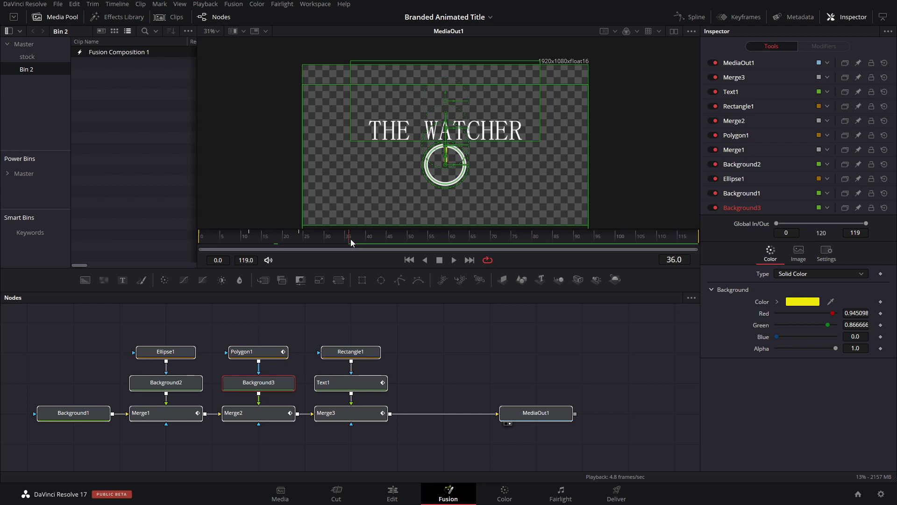
pyautogui.moveTo(351, 242)
pyautogui.mouseDown()
pyautogui.moveTo(220, 245)
pyautogui.moveTo(267, 257)
pyautogui.moveTo(360, 247)
pyautogui.moveTo(352, 244)
pyautogui.mouseUp()
pyautogui.click(683, 261)
pyautogui.write('-')
pyautogui.press('BackSpace')
pyautogui.write('+24')
pyautogui.press('Return')
pyautogui.click(515, 333)
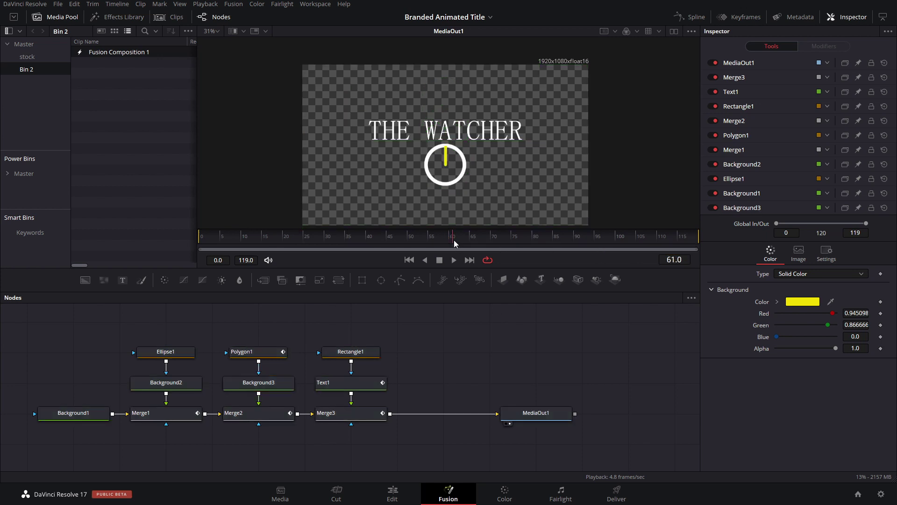
pyautogui.click(367, 354)
pyautogui.click(364, 416)
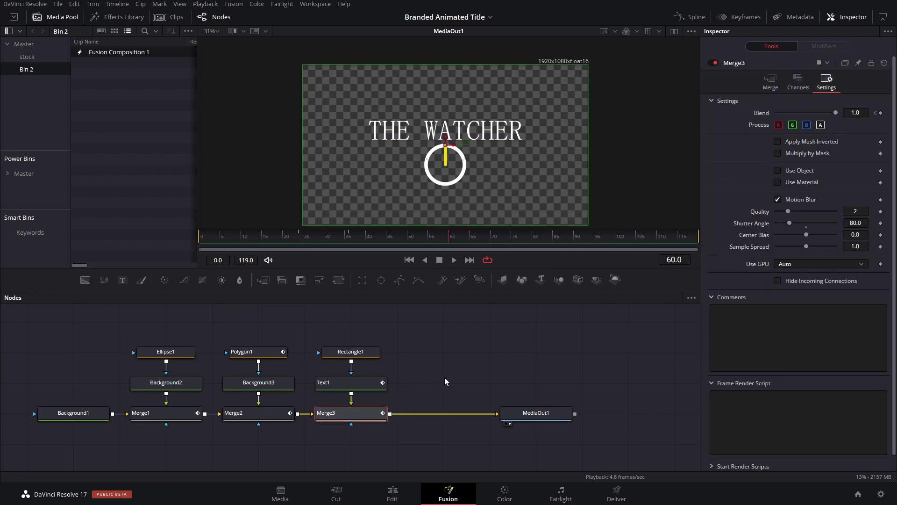
pyautogui.click(493, 380)
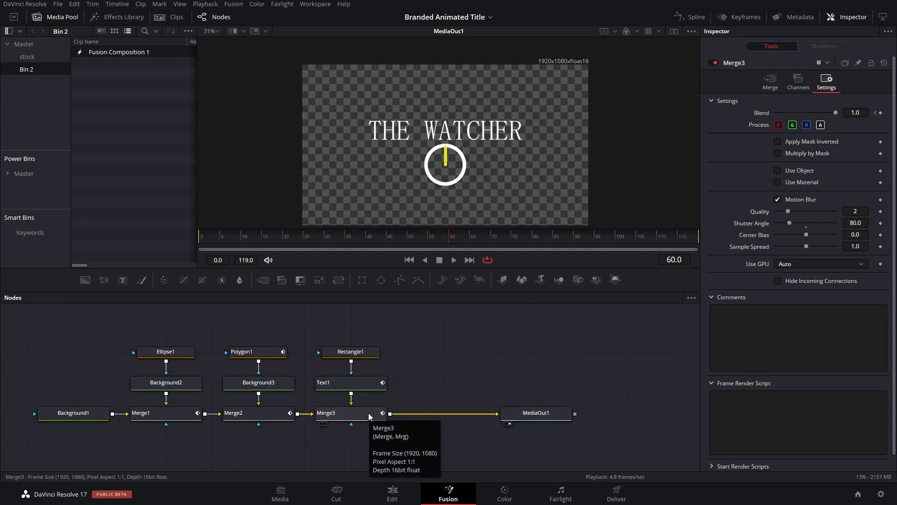
# Add a separate, unconnected rectangle mask below the merge nodes and set its width and height to 1.0.
pyautogui.click(362, 280)
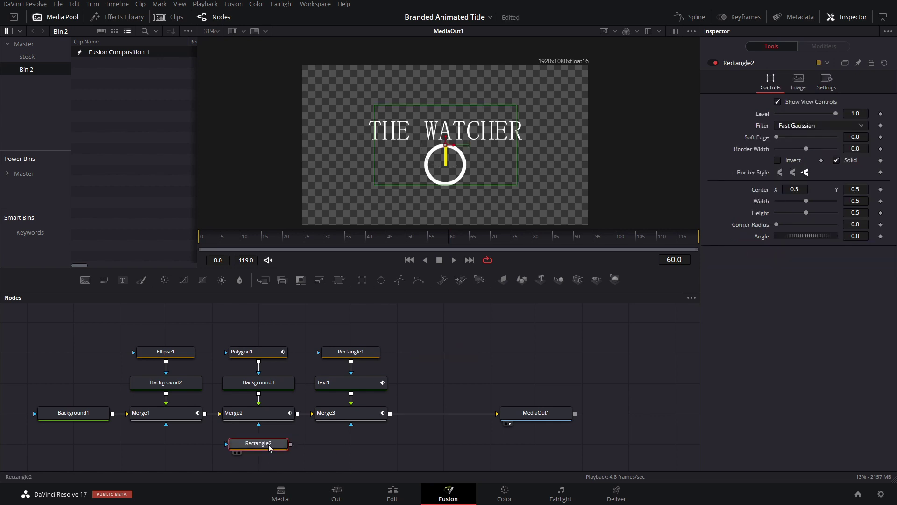
pyautogui.moveTo(260, 453); pyautogui.dragTo(338, 356)
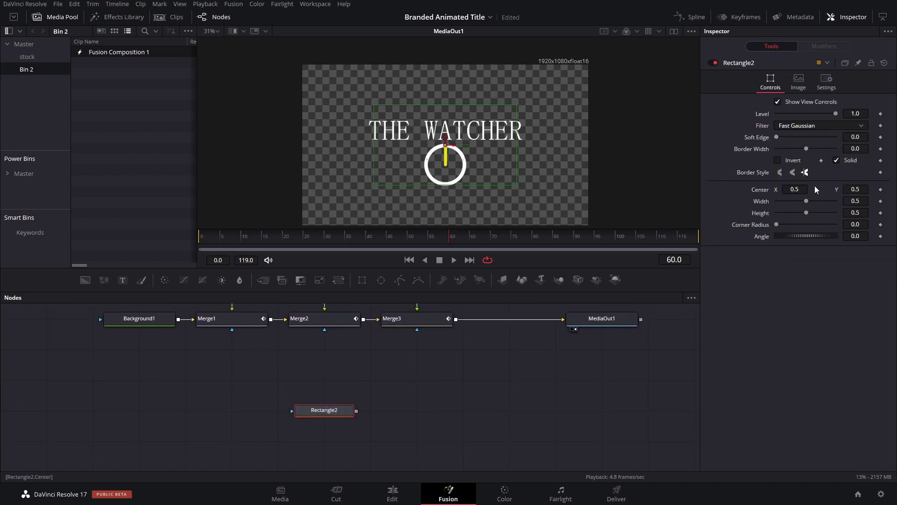
pyautogui.write('1')
pyautogui.click(848, 212)
pyautogui.press('Return')
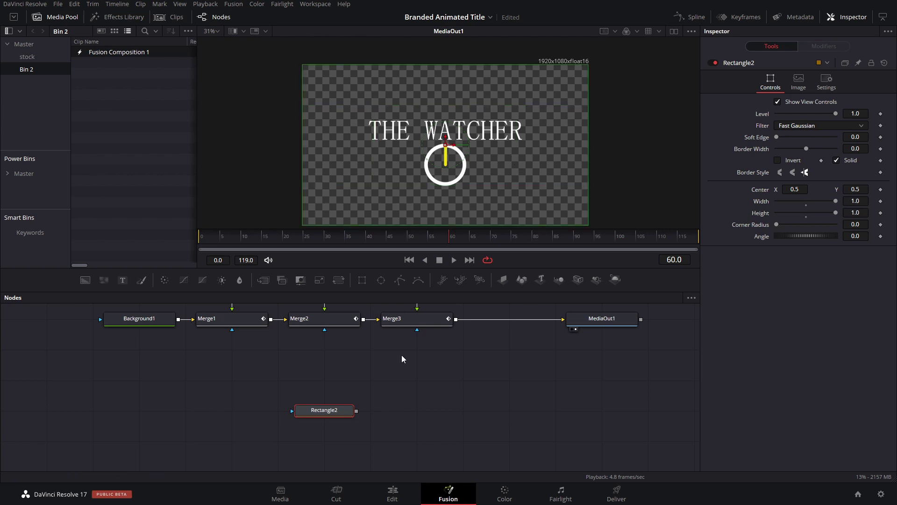
# Connect Rectangle2 to the effect mask inputs of Merge1, Merge2 and Merge3.
pyautogui.moveTo(357, 411); pyautogui.dragTo(232, 330)
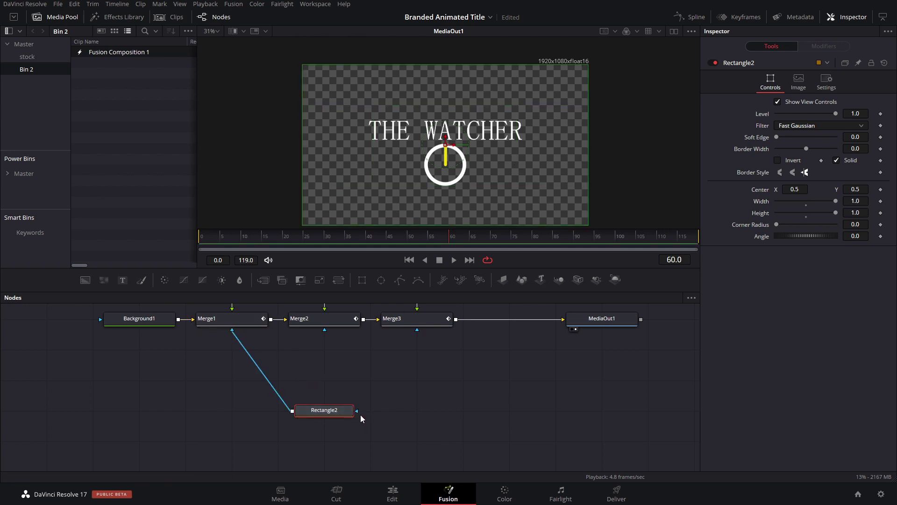
pyautogui.moveTo(321, 314); pyautogui.dragTo(325, 328)
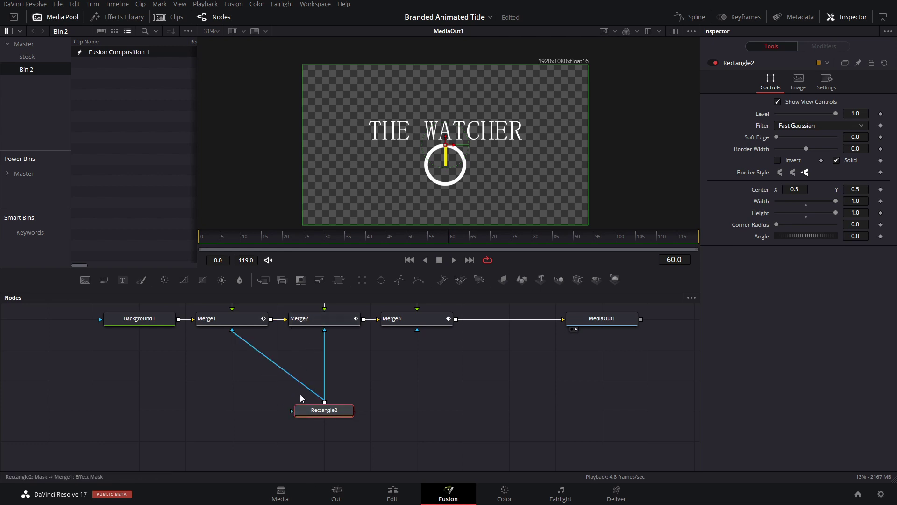
pyautogui.moveTo(325, 402); pyautogui.dragTo(417, 329)
pyautogui.scroll(-2, 466, 129)
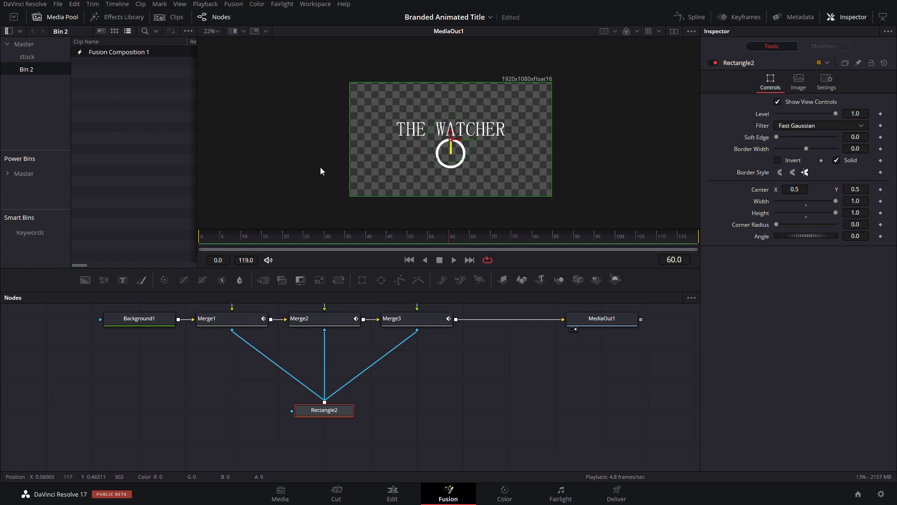
pyautogui.scroll(1, 504, 218)
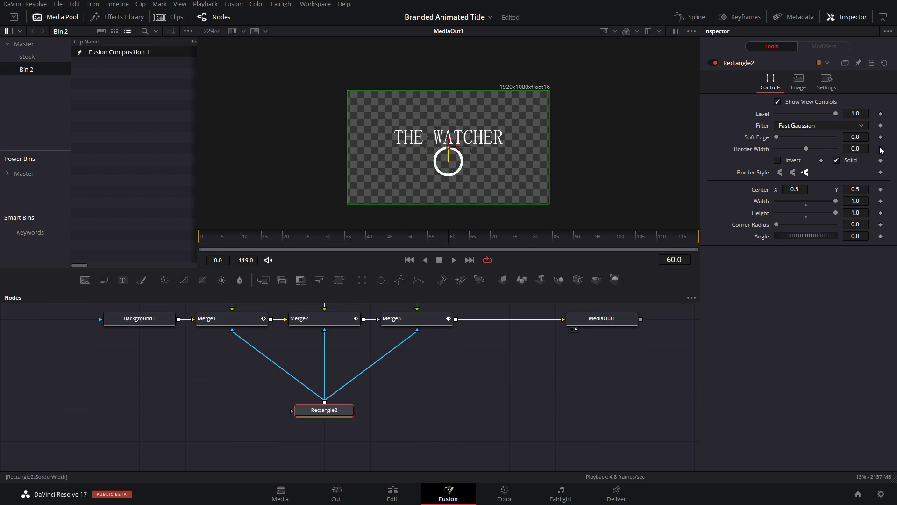
# Keyframe Rectangle2's center at frame 60, set its soft edge to 0.0772, and move it above the frame to Y about 1.5 at frame 84.
pyautogui.click(881, 190)
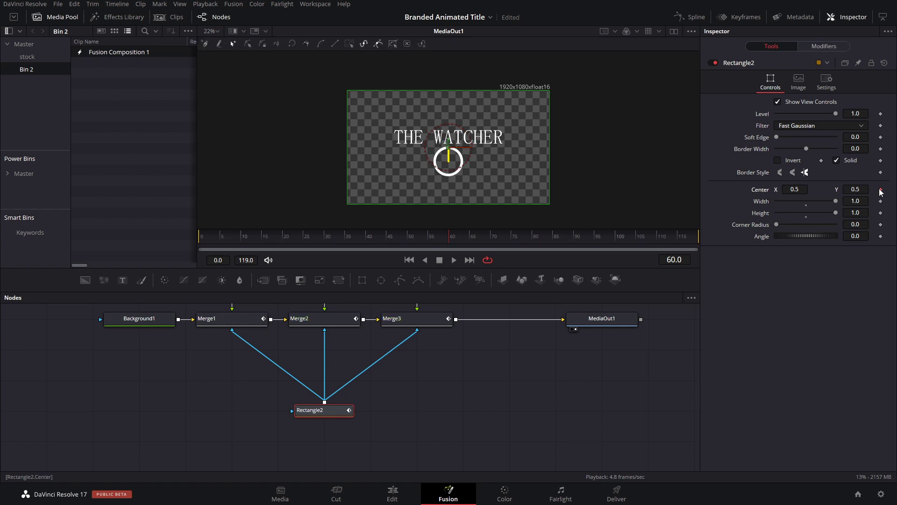
pyautogui.scroll(-2, 560, 189)
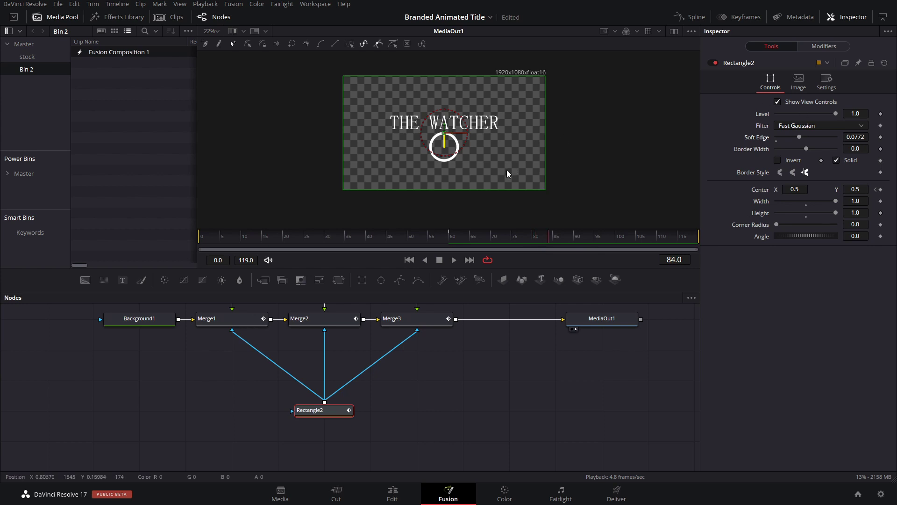
pyautogui.moveTo(444, 131); pyautogui.dragTo(467, 34)
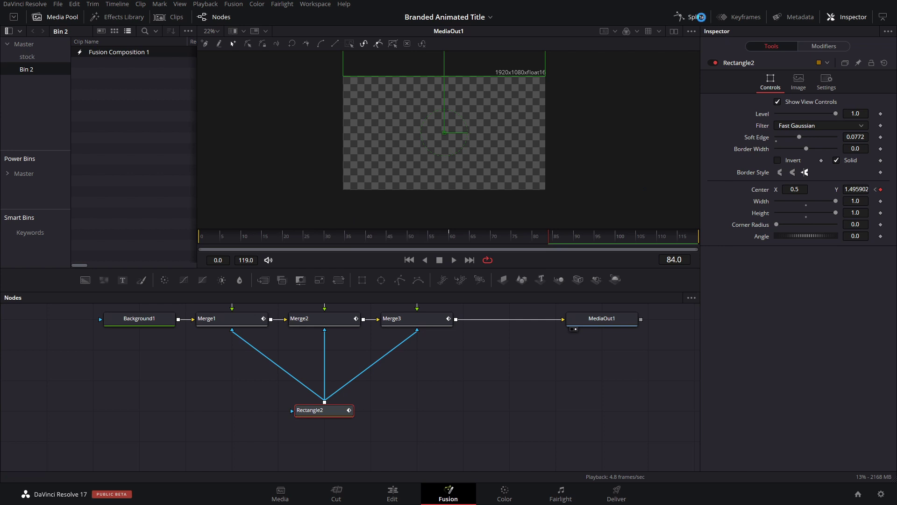
# Bring up the mask's movement curve and enable motion blur for Rectangle2 with quality 4 and shutter angle 80.
pyautogui.click(702, 20)
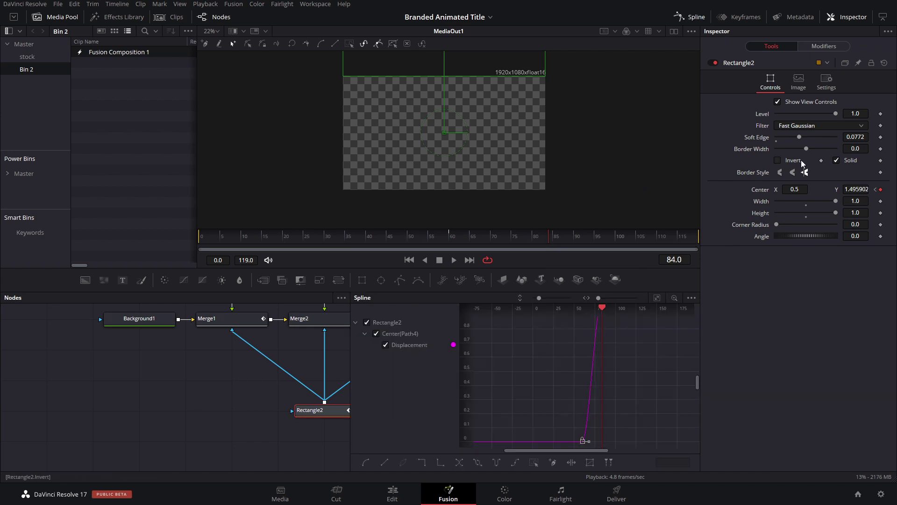
pyautogui.click(826, 82)
pyautogui.click(793, 113)
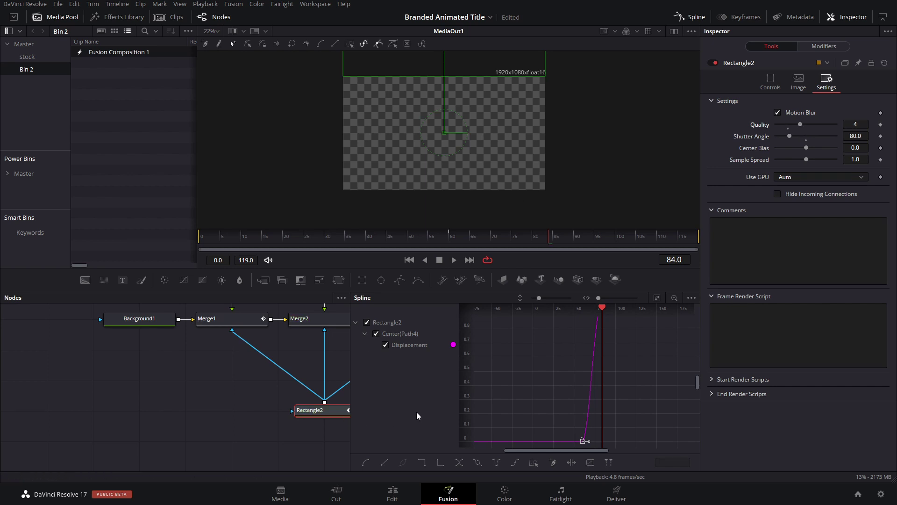
# Close the curve view, save the project, and play the title back to check the masked exit with the whole frame in view.
pyautogui.click(682, 17)
pyautogui.hotkey('ctrl', 's')
pyautogui.press('space')
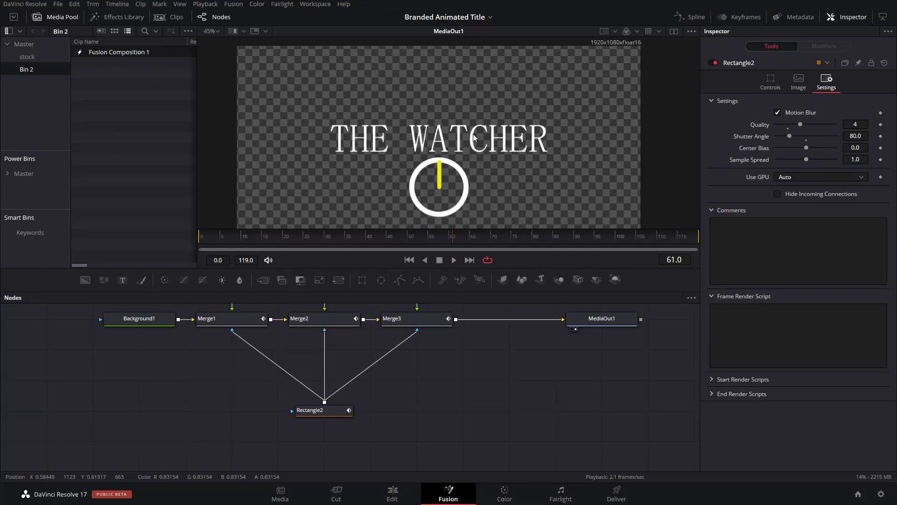
pyautogui.scroll(-2, 474, 136)
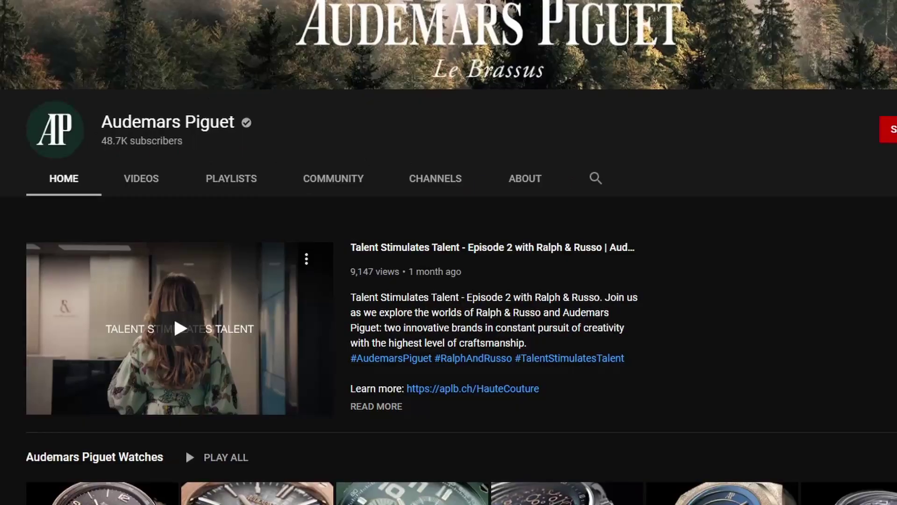
# Switch to YouTube and look through the Audemars Piguet, Cartier, Patek Philippe, Hublot and Breguet channels for title and branding references.
pyautogui.scroll(-3, 187, 160)
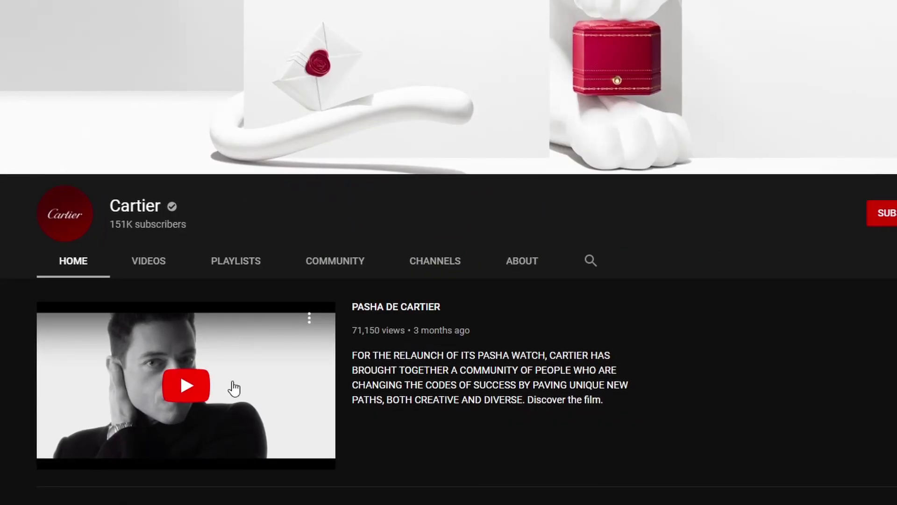
pyautogui.scroll(-3, 231, 387)
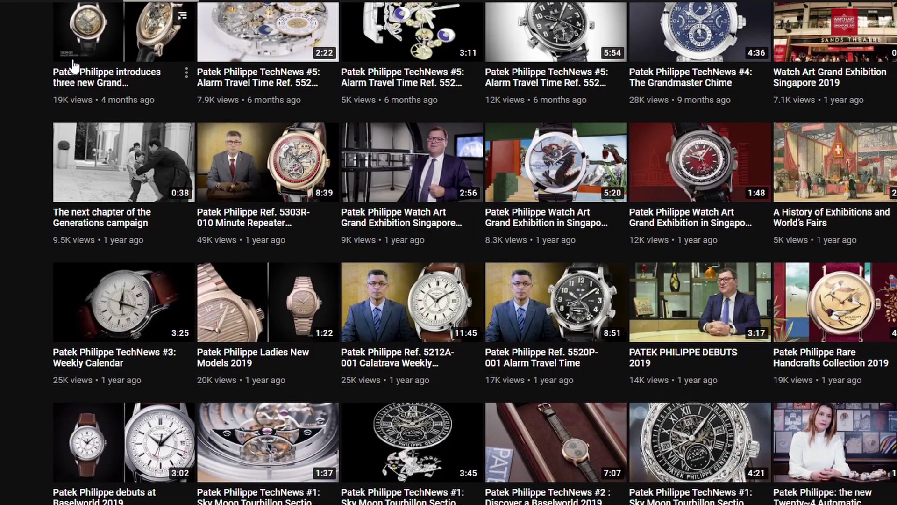
pyautogui.scroll(10, 24, 437)
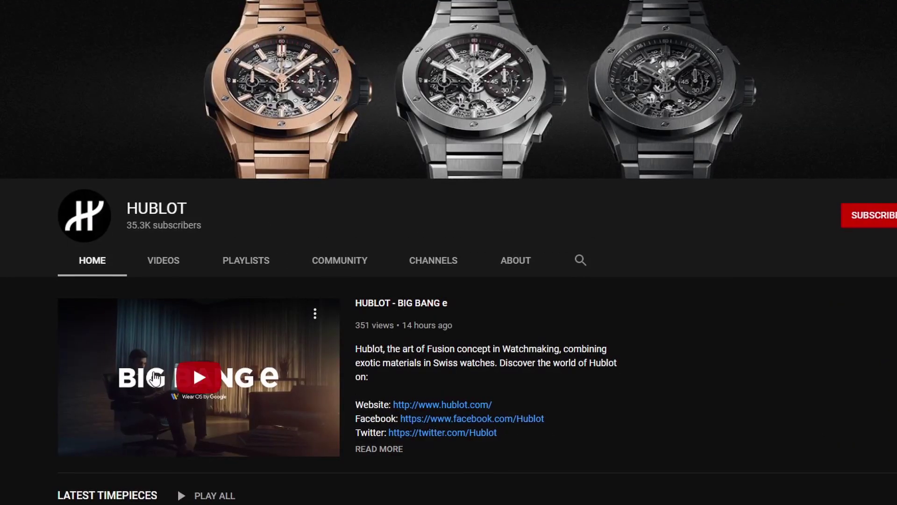
pyautogui.scroll(-3, 116, 415)
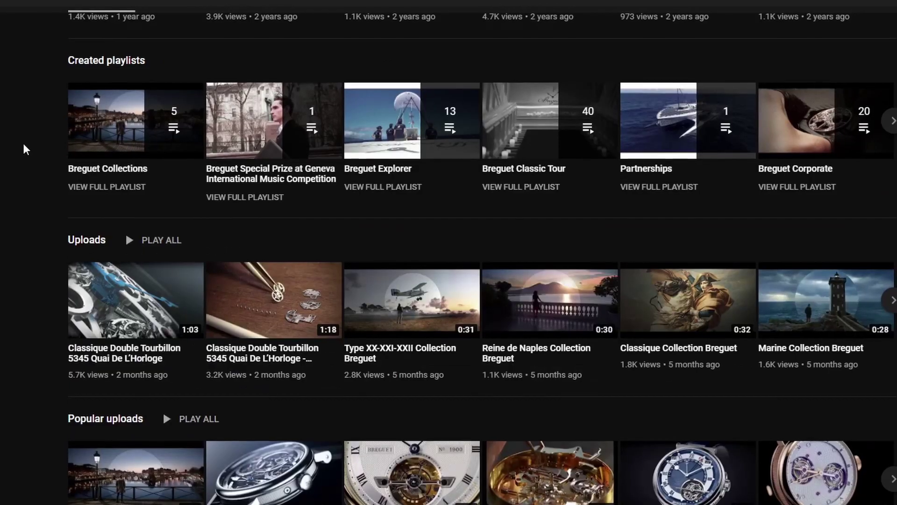
pyautogui.scroll(8, 92, 374)
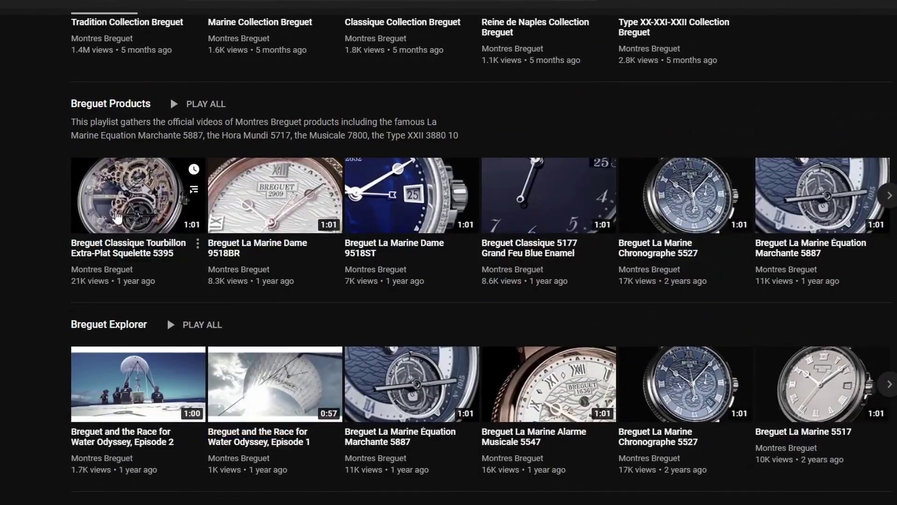
pyautogui.scroll(8, 88, 198)
pyautogui.scroll(-1, 281, 402)
pyautogui.scroll(-2, 301, 412)
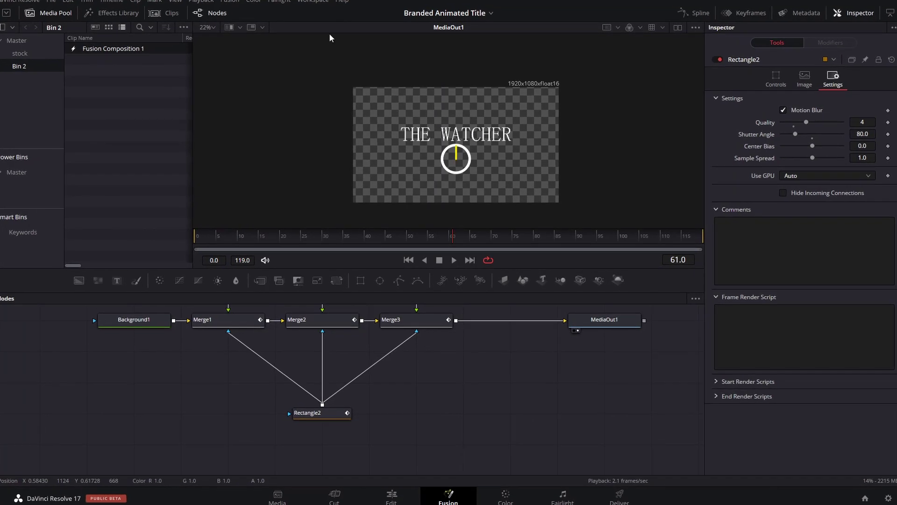
# Return to DaVinci Resolve and play the animated title again from near its start.
pyautogui.click(189, 241)
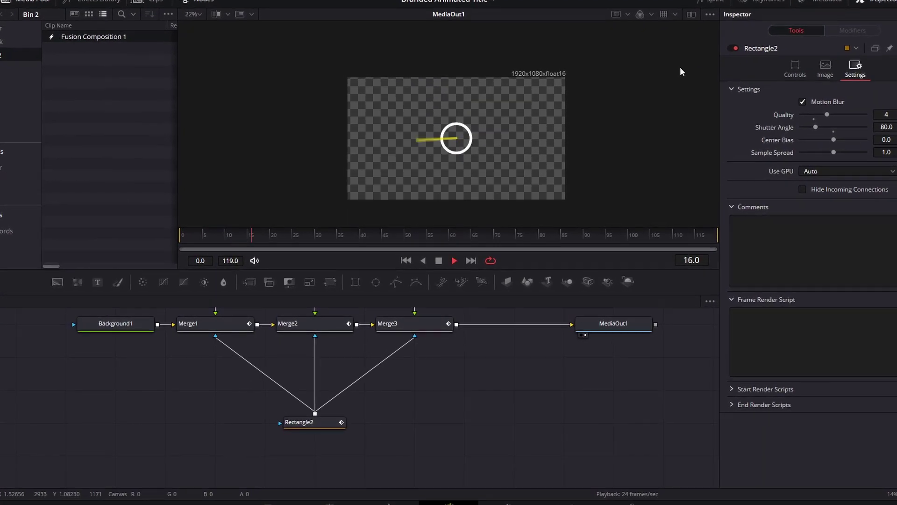